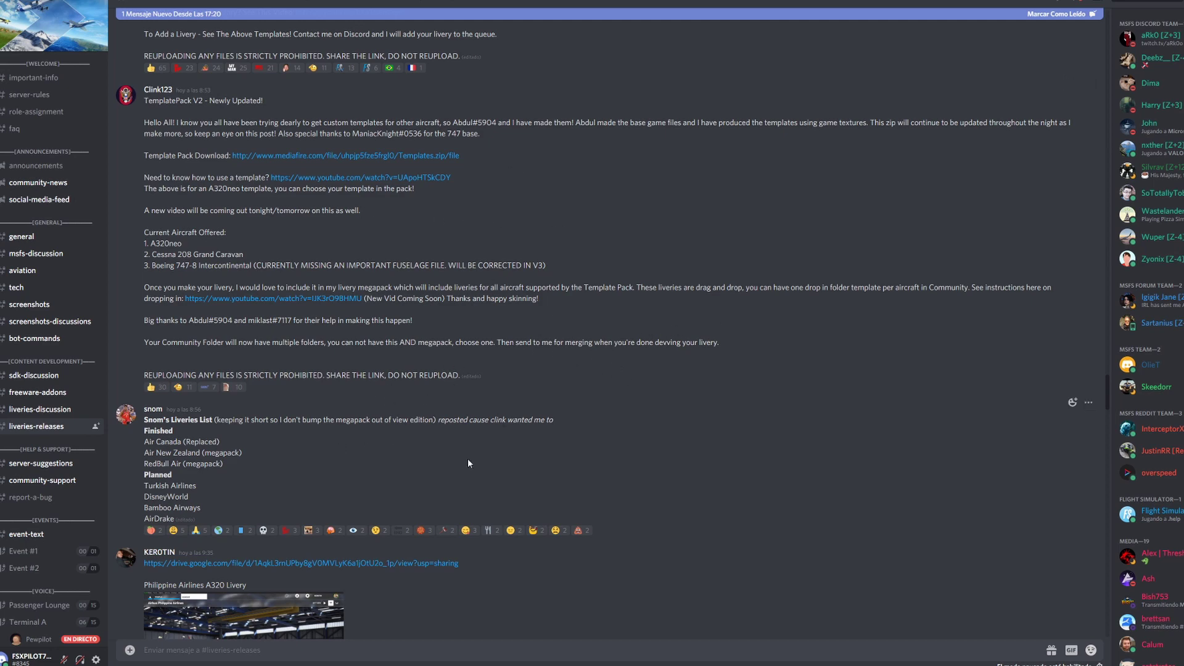
# Extract the liveriesmegapack archive in Descargas with 7-Zip into a liveriesmegapack folder
pyautogui.scroll(2, 651, 339)
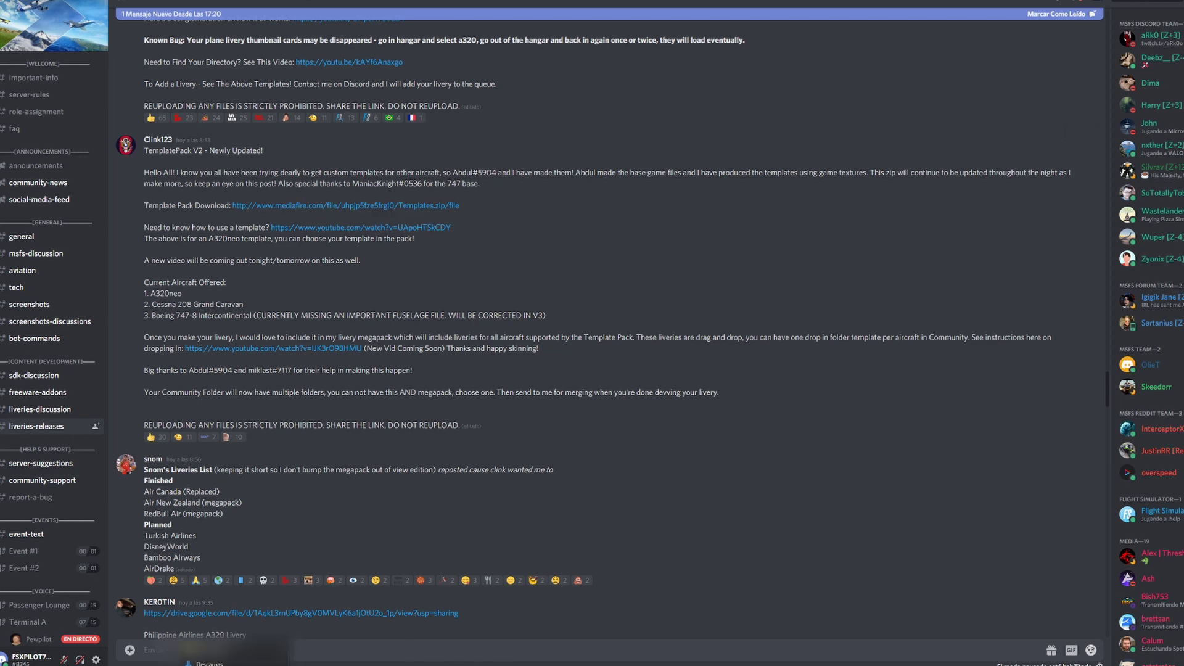
pyautogui.hotkey('alt', 'Tab')
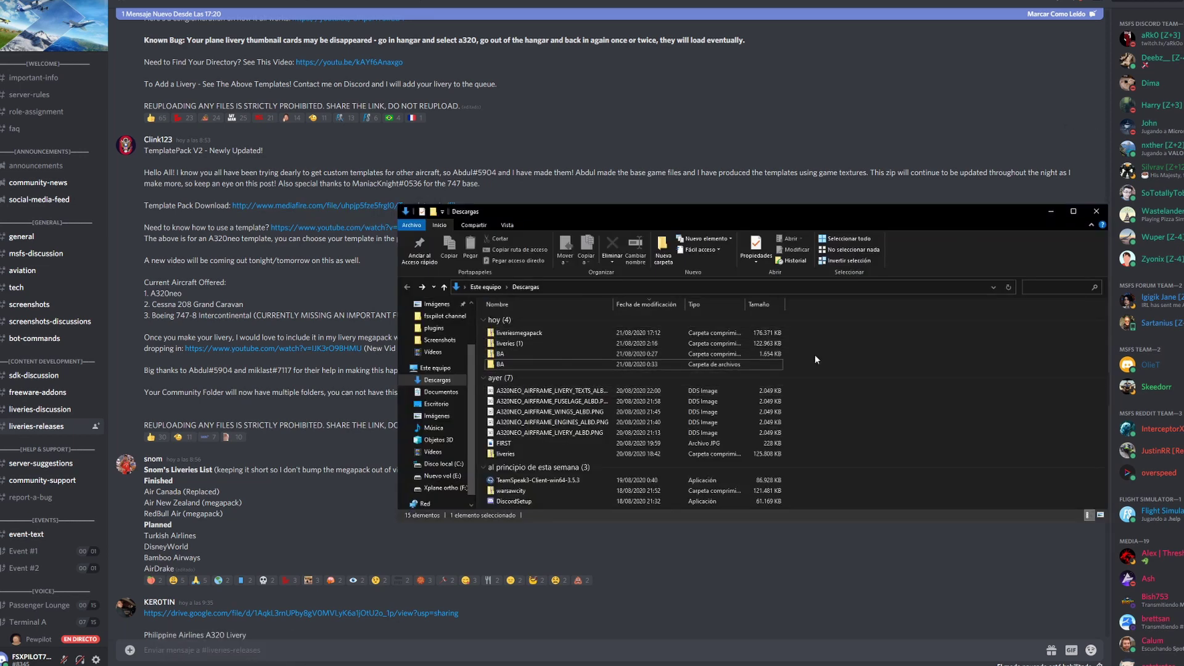
pyautogui.click(526, 334)
pyautogui.rightClick(528, 336)
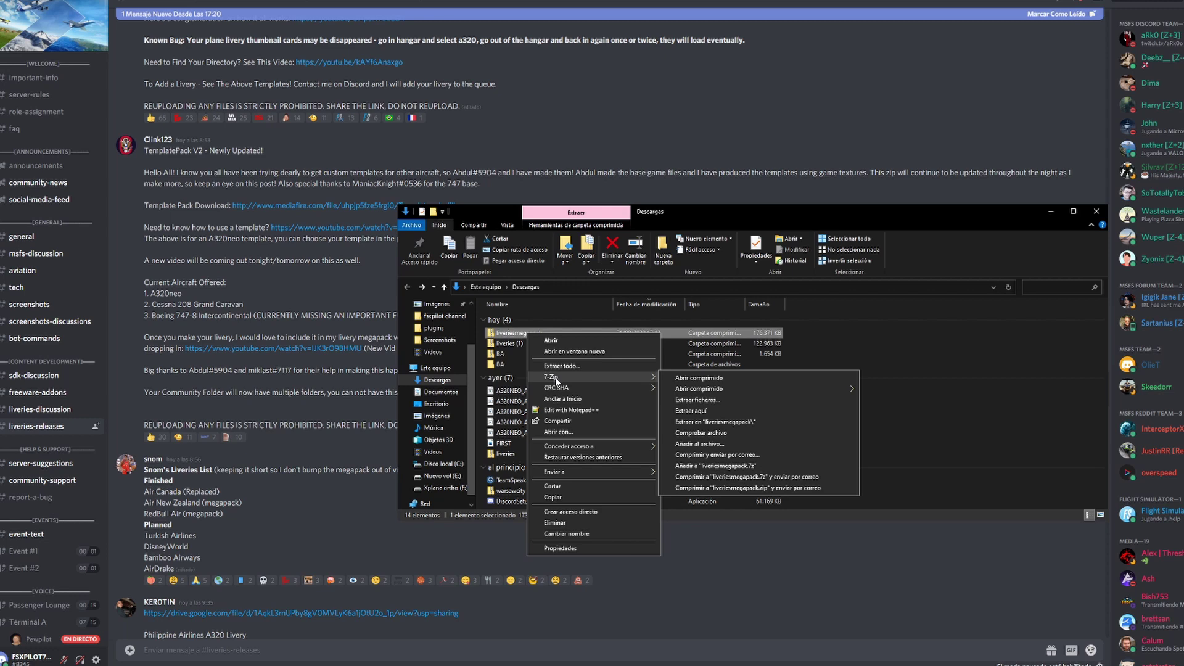
pyautogui.moveTo(595, 377)
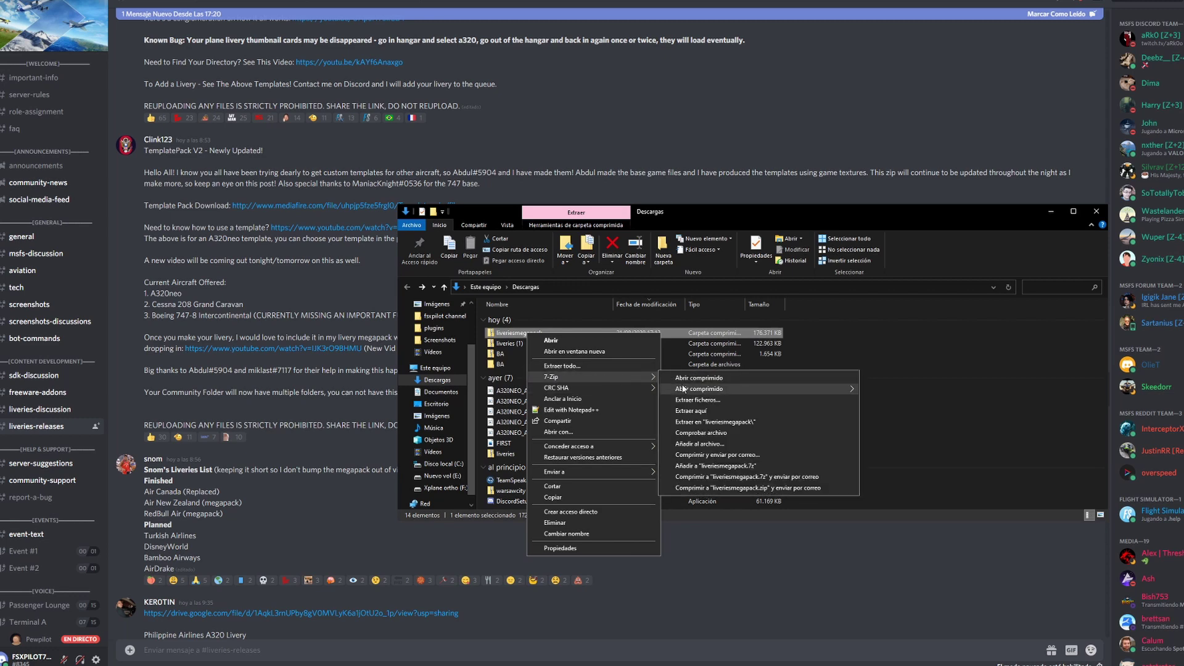
pyautogui.click(704, 423)
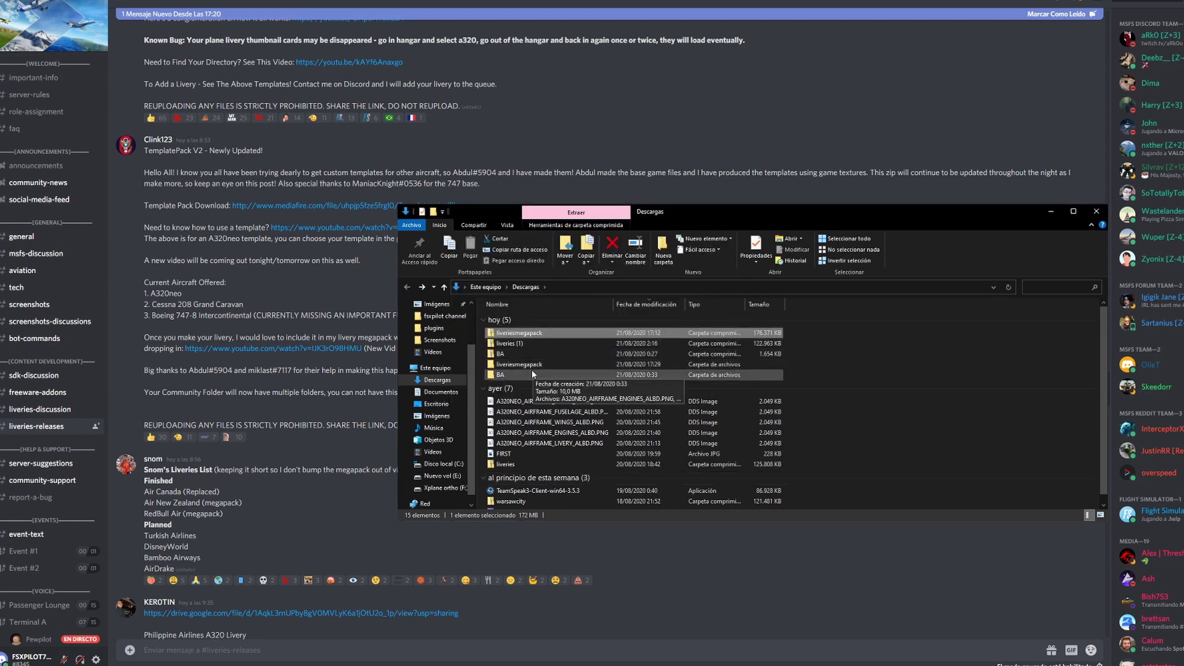
# Open liveriesmegapack, inspect liveries-a320 down to Asobo_A320_NEO, then go back to liveriesmegapack
pyautogui.doubleClick(532, 367)
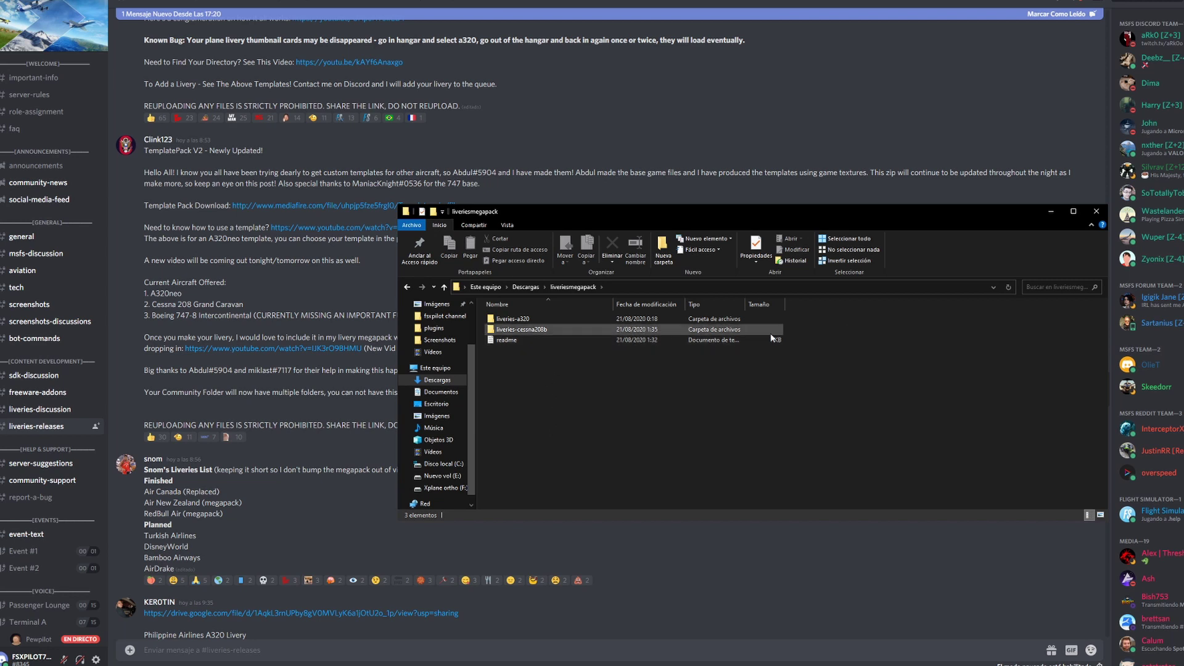
pyautogui.doubleClick(524, 319)
pyautogui.doubleClick(521, 319)
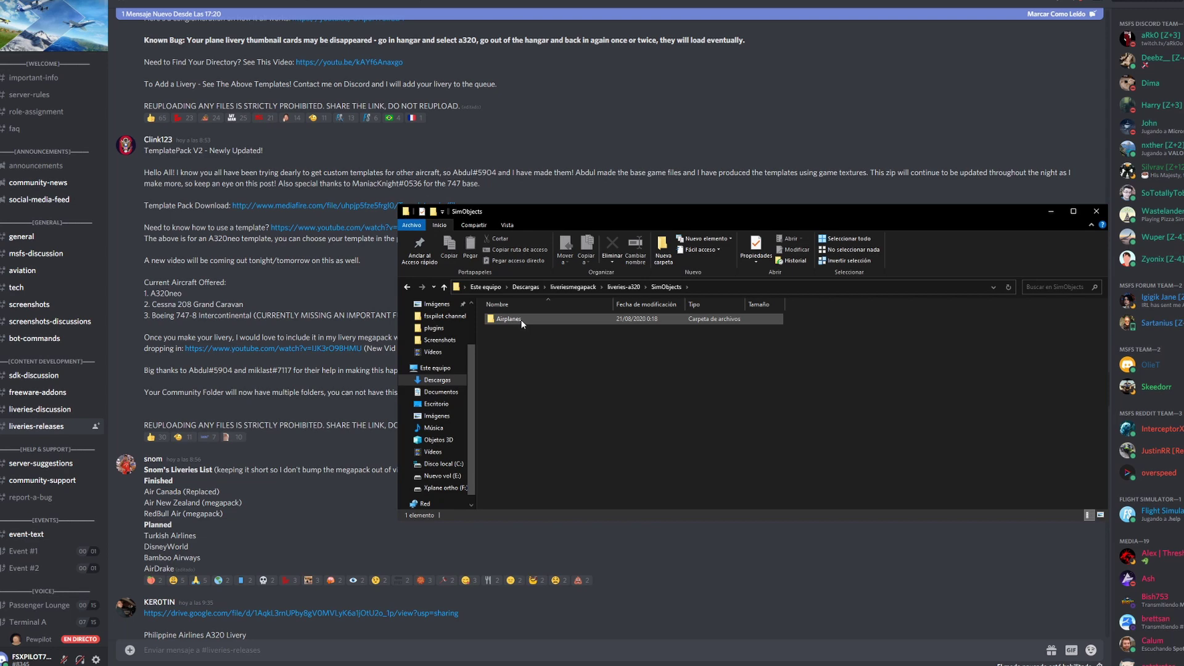
pyautogui.doubleClick(522, 319)
pyautogui.doubleClick(521, 320)
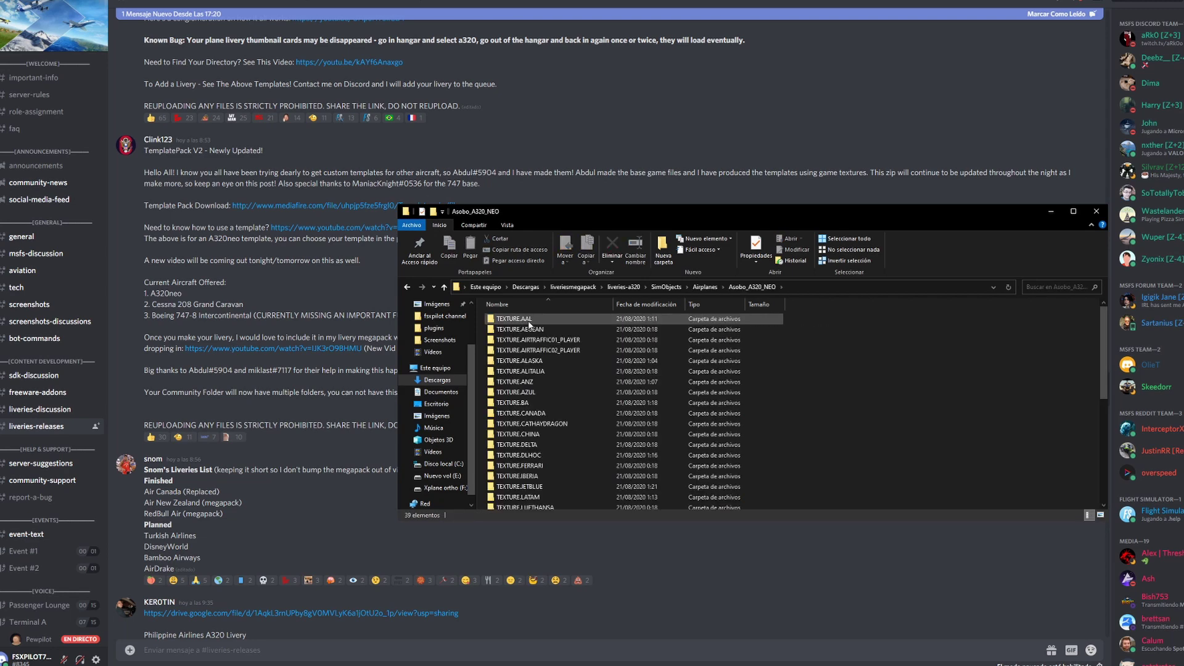
pyautogui.scroll(-7, 531, 359)
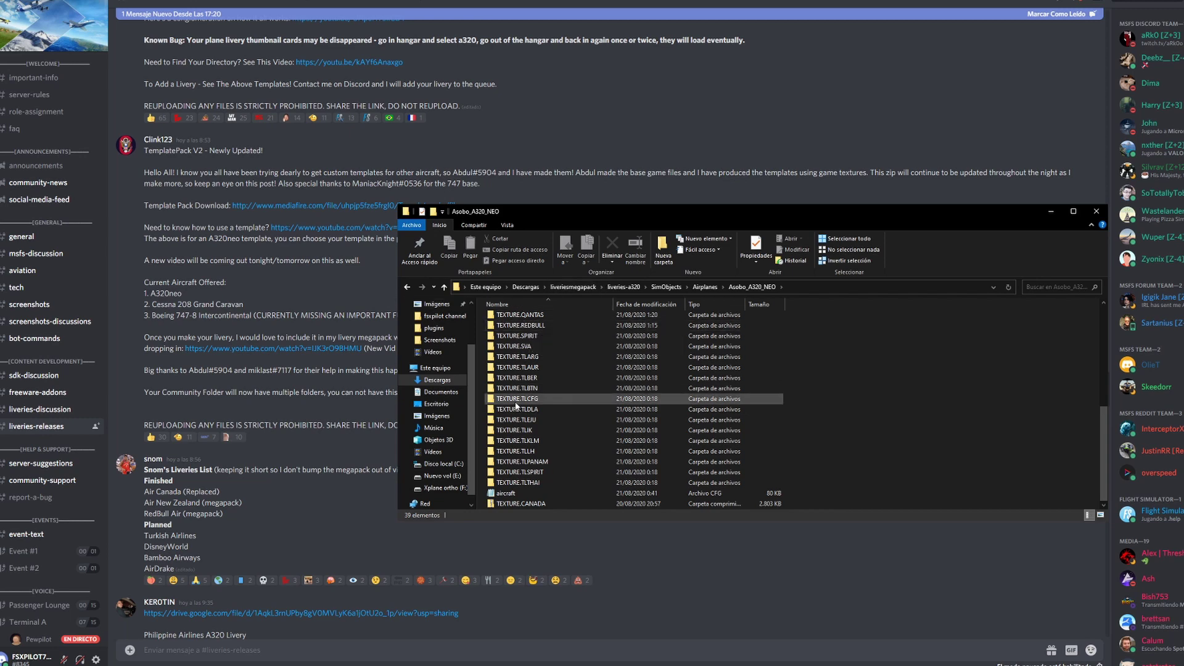
pyautogui.click(407, 288)
pyautogui.click(407, 287)
pyautogui.click(407, 287)
pyautogui.click(407, 288)
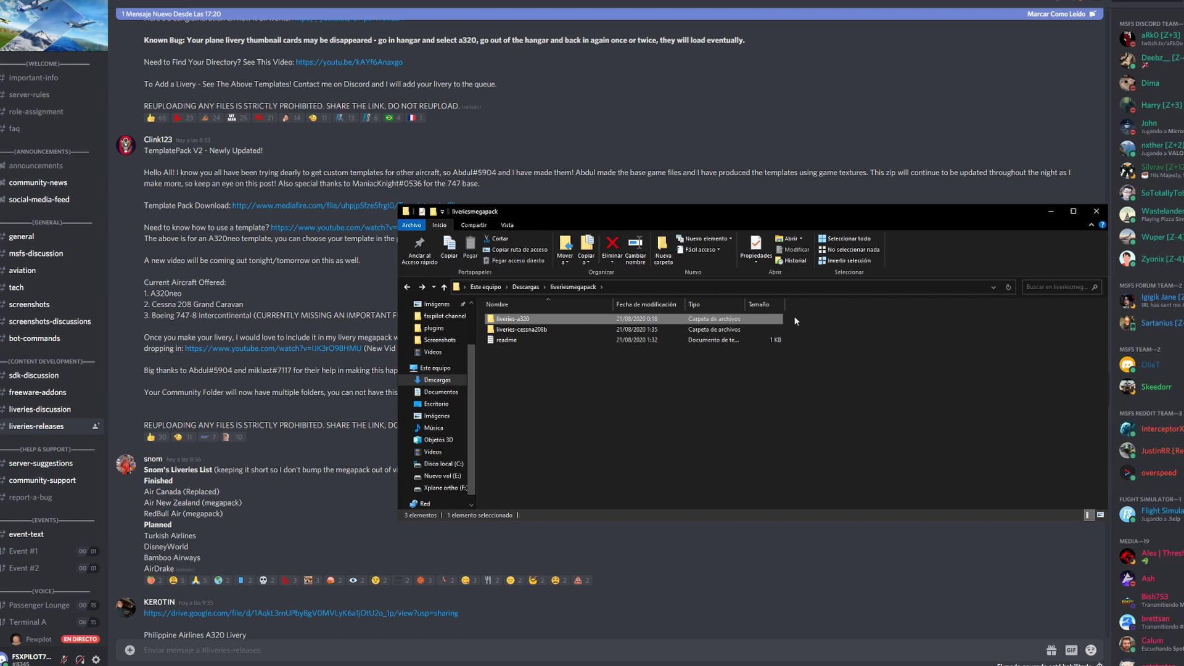
# Copy the liveries-a320 and liveries-cessna208b folders and minimize Explorer to reveal Discord
pyautogui.moveTo(795, 320); pyautogui.dragTo(649, 333)
pyautogui.rightClick(541, 331)
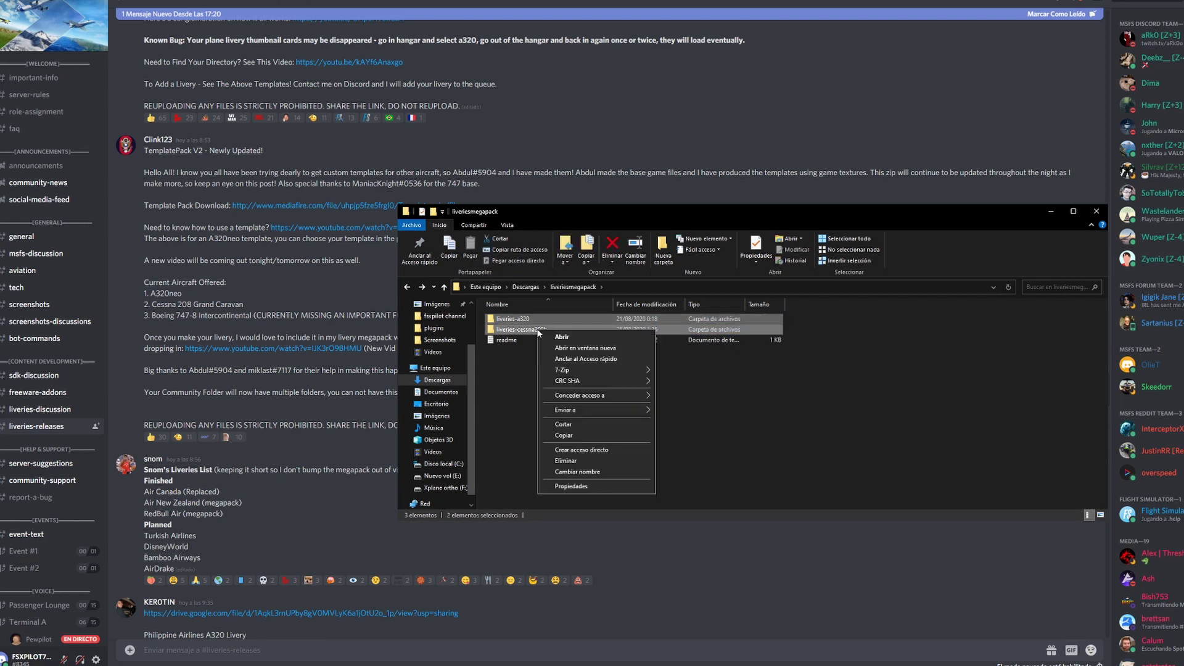
pyautogui.click(569, 437)
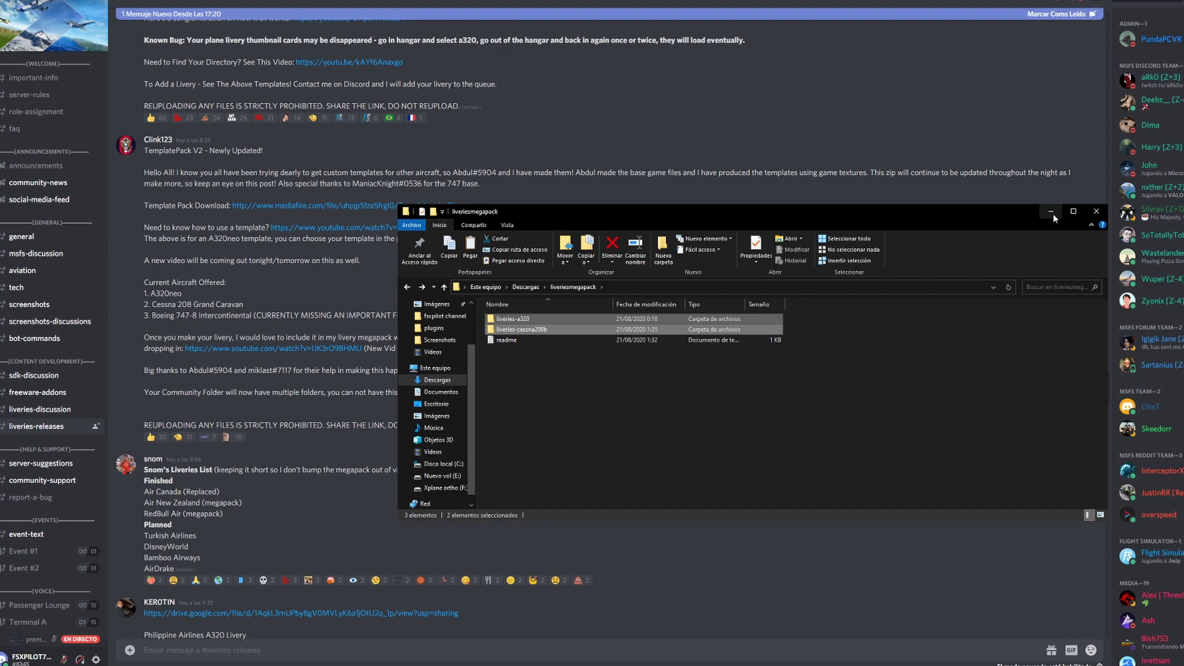
pyautogui.click(1050, 212)
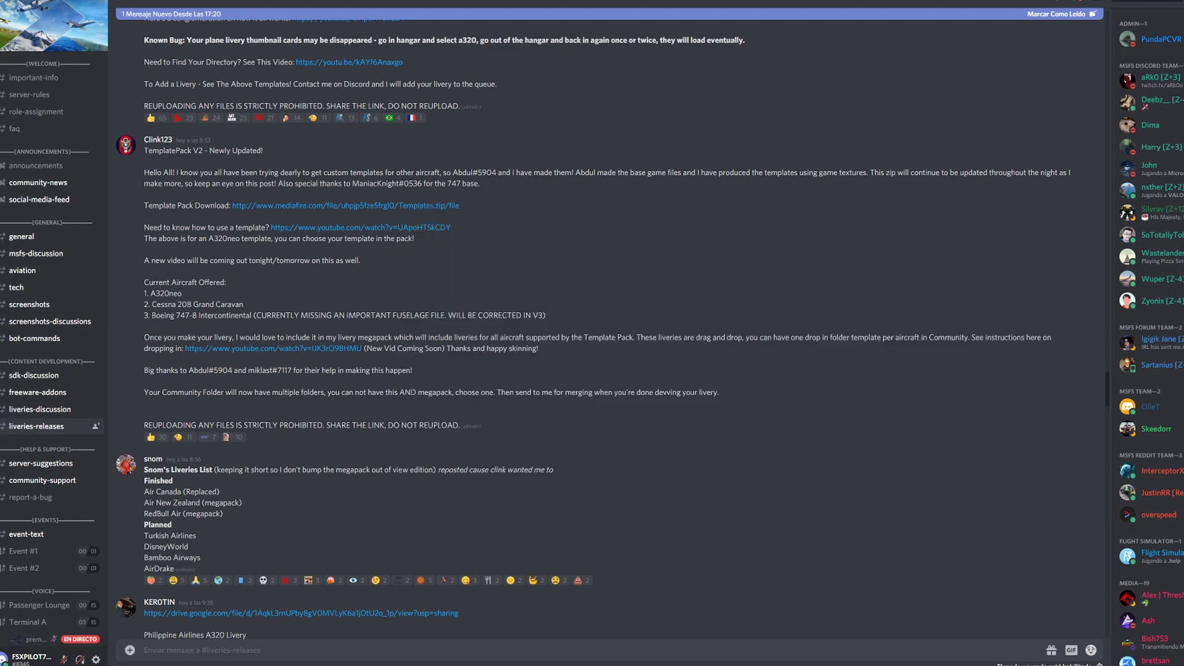
# Restore Explorer and browse from C: through Usuarios, the user folder, AppData and Local to Packages
pyautogui.click(234, 662)
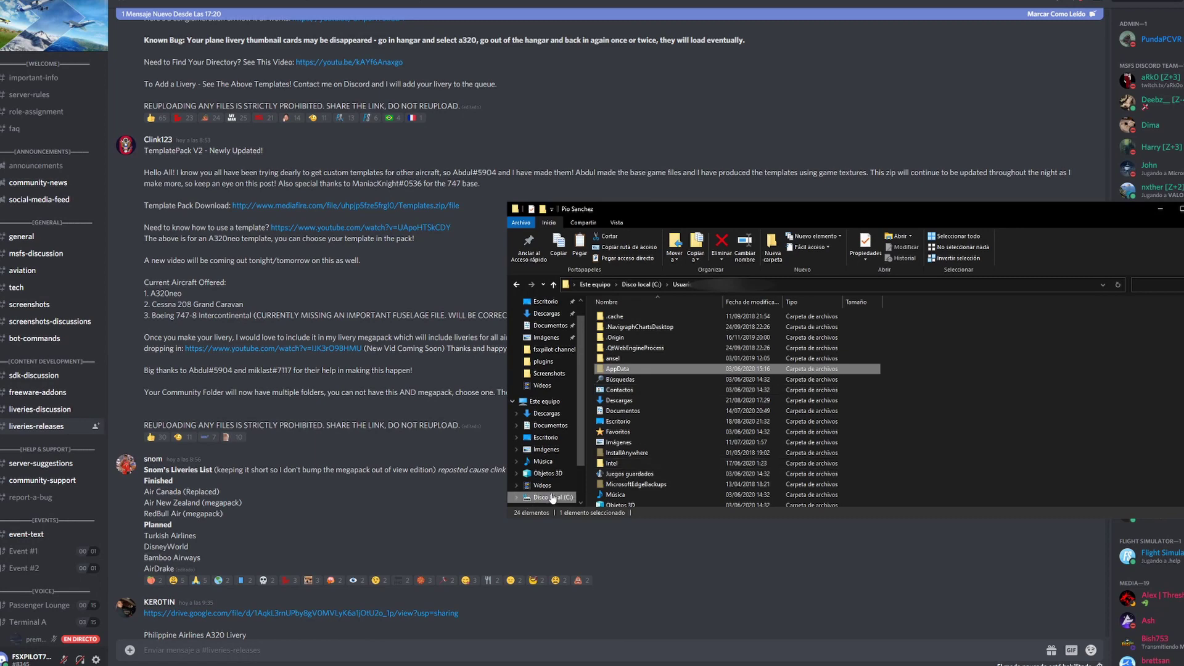
pyautogui.click(632, 285)
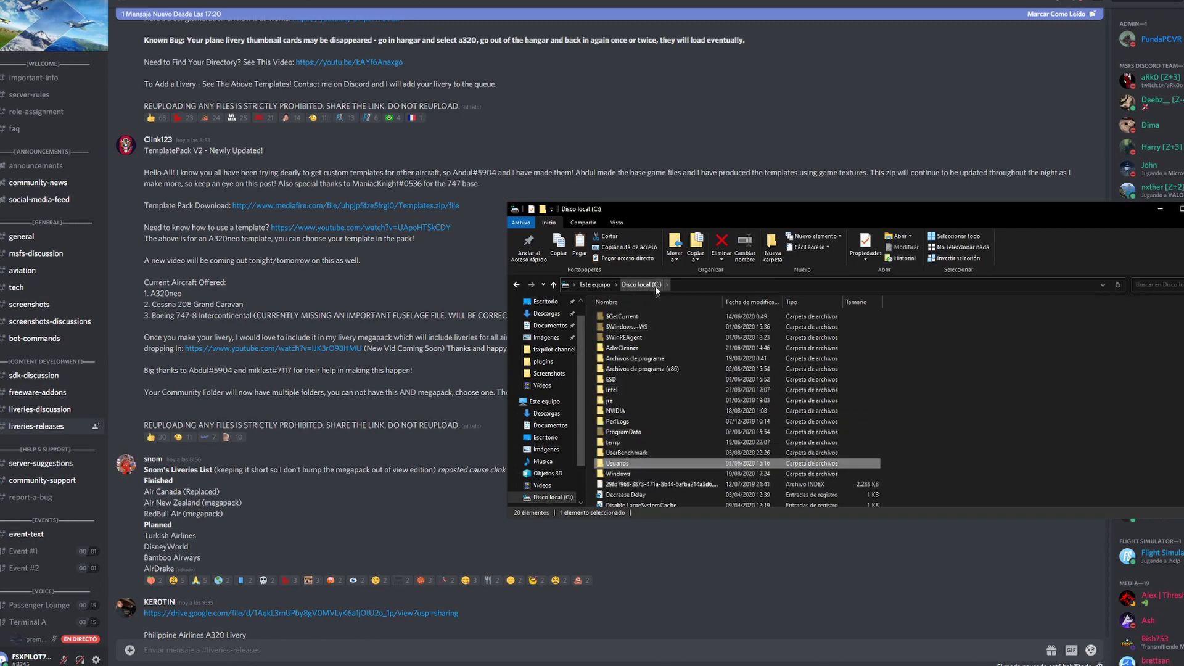
pyautogui.doubleClick(617, 463)
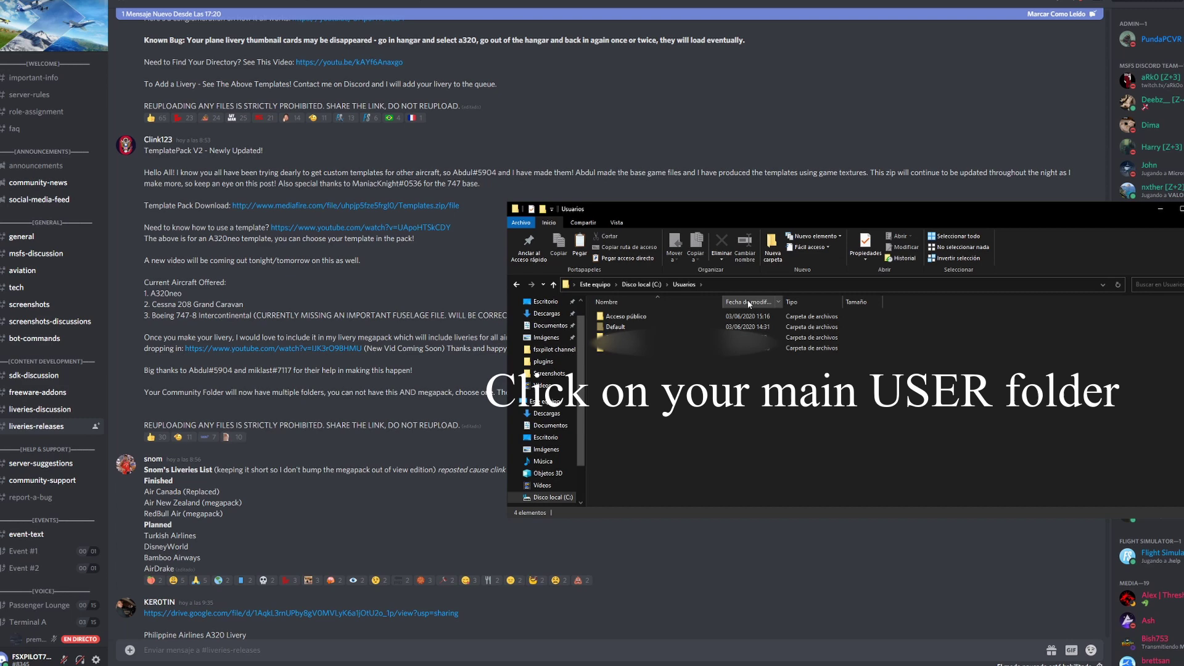
pyautogui.doubleClick(617, 338)
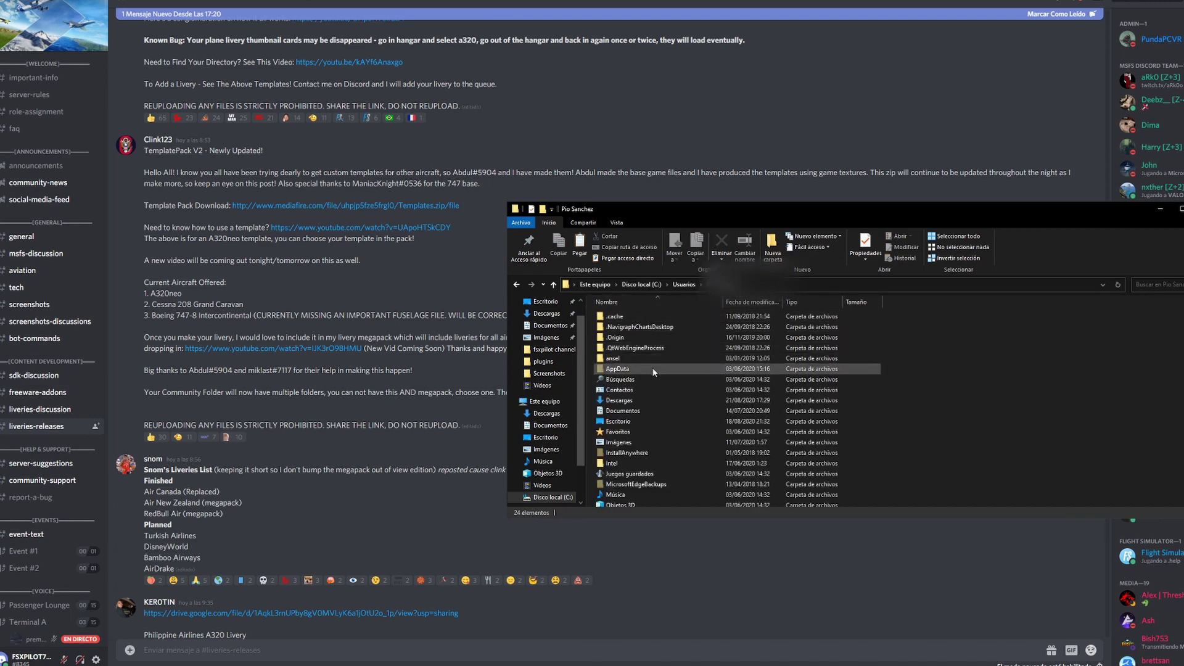
pyautogui.doubleClick(617, 369)
pyautogui.click(622, 318)
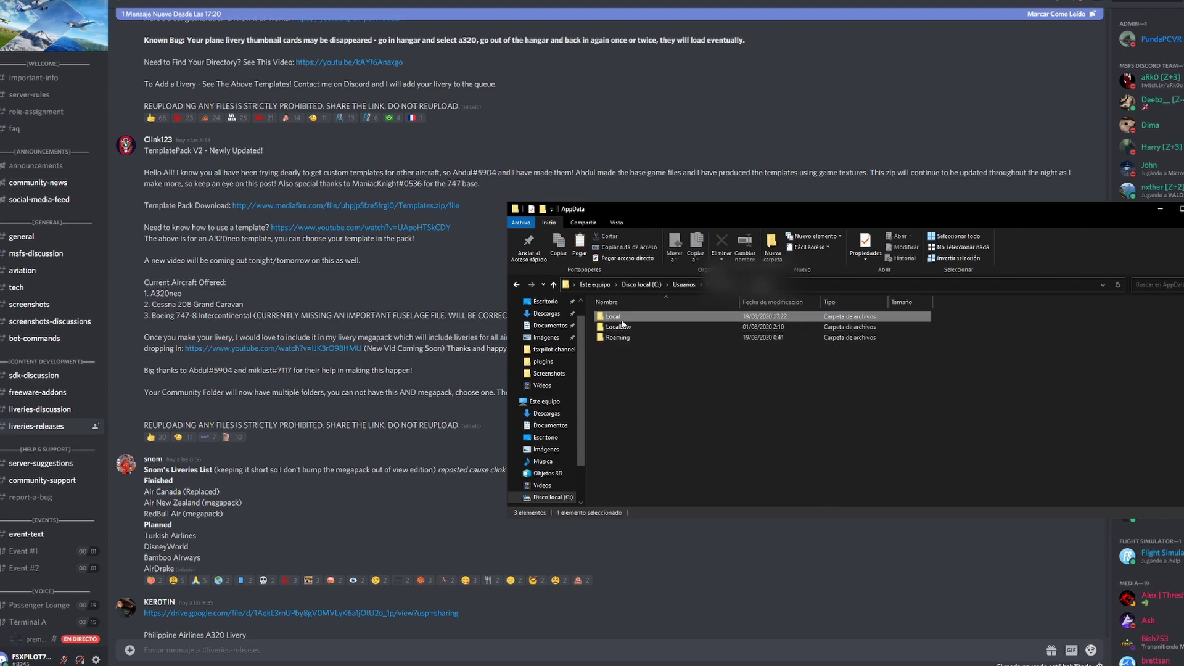
pyautogui.doubleClick(622, 318)
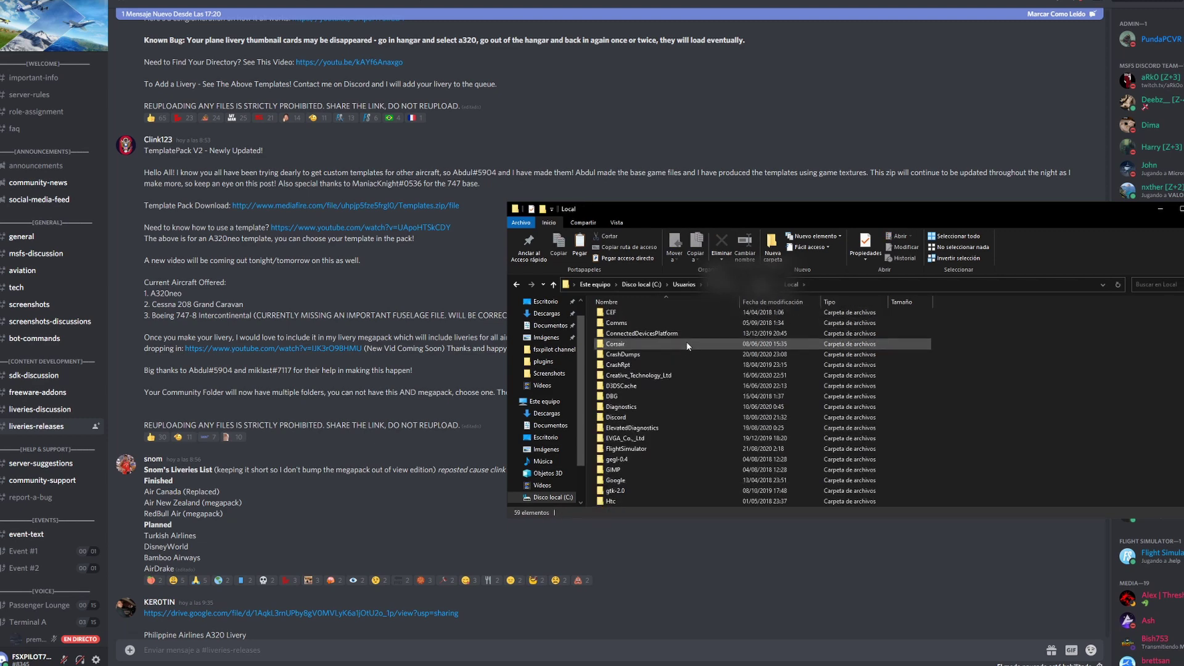
pyautogui.scroll(-6, 687, 346)
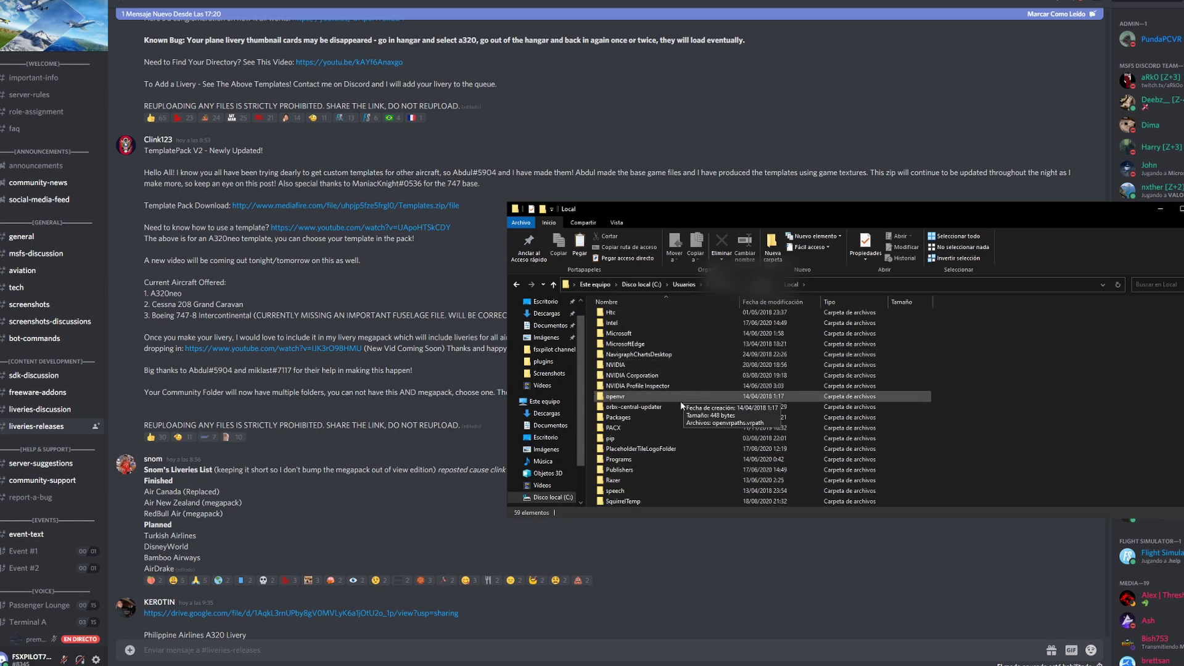
pyautogui.doubleClick(640, 417)
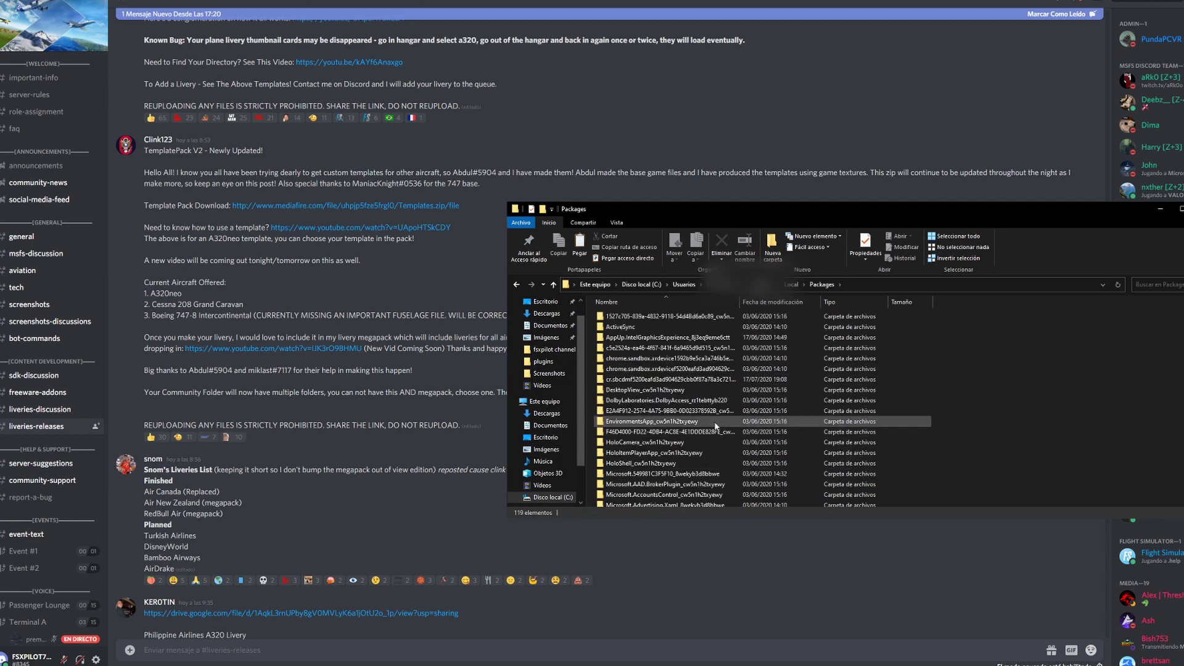
# Go through Microsoft.FlightSimulator, LocalCache and Packages into Community to confirm the livery folders
pyautogui.scroll(-4, 716, 348)
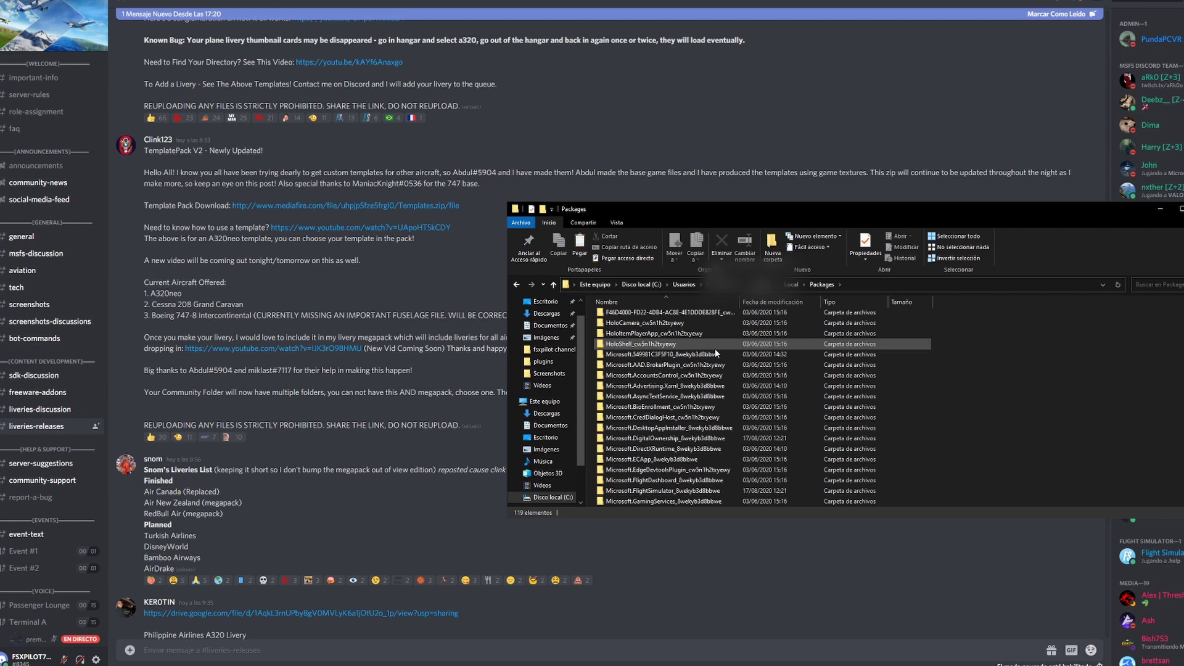
pyautogui.scroll(-1, 716, 349)
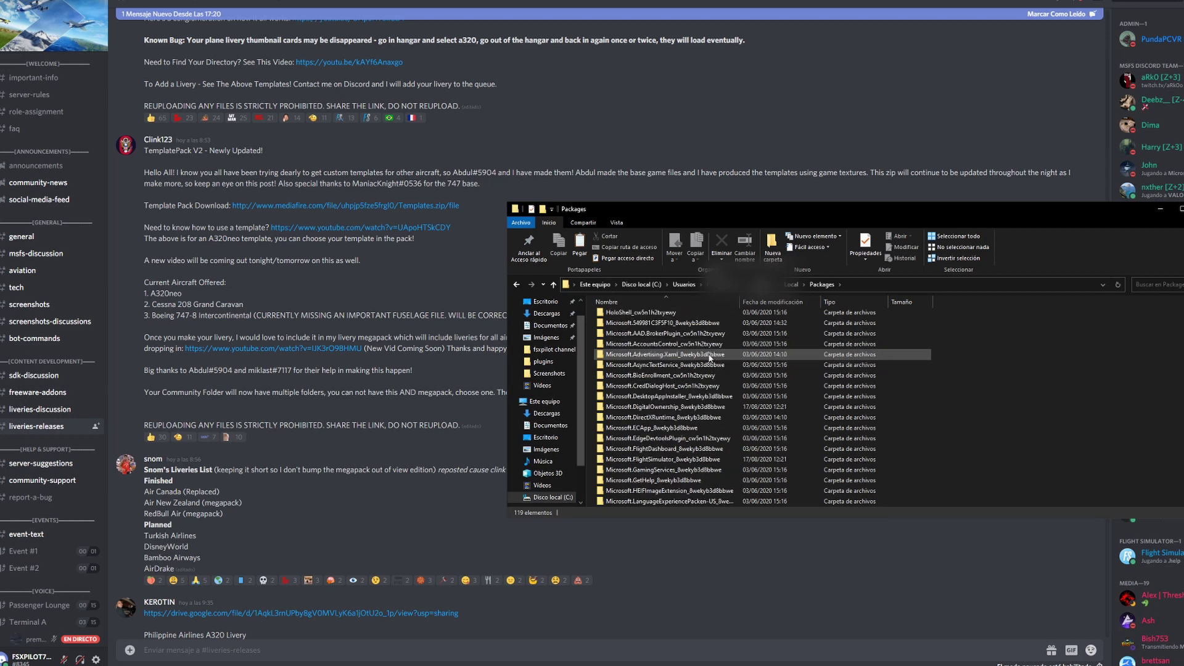
pyautogui.doubleClick(664, 463)
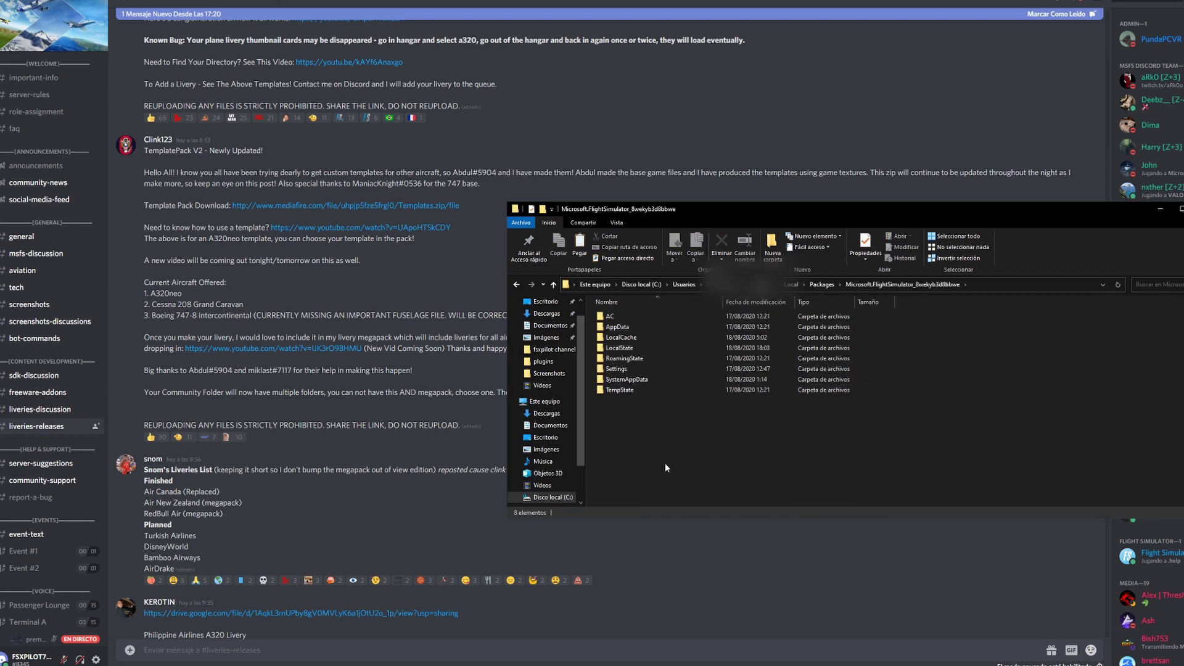
pyautogui.doubleClick(654, 337)
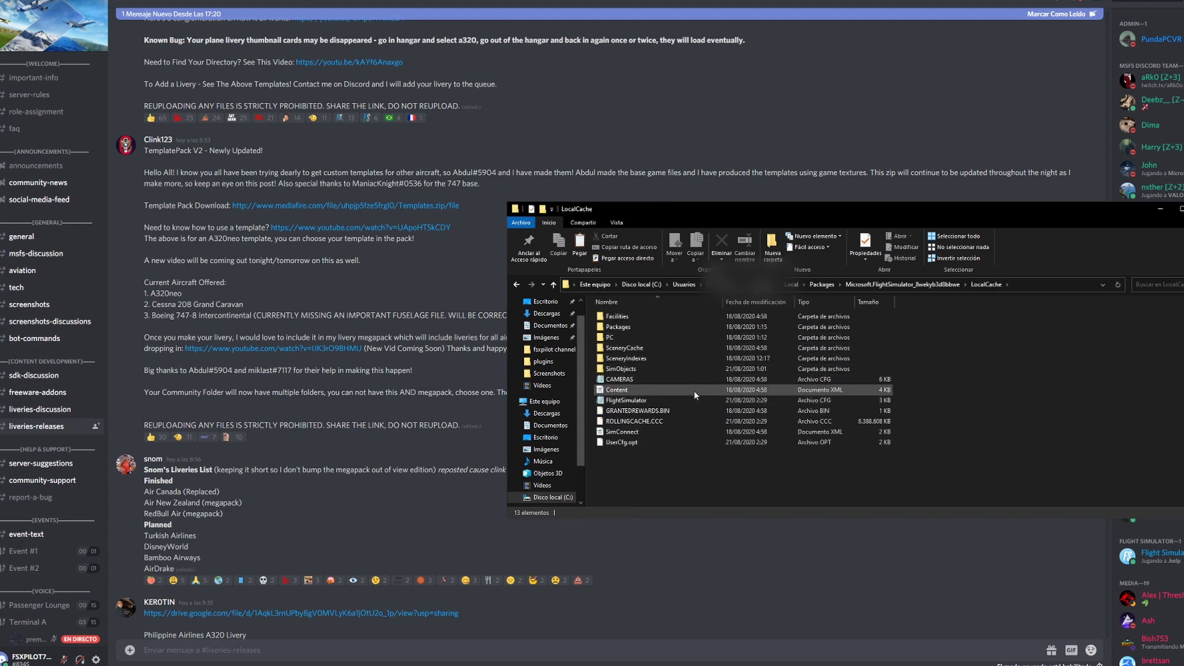
pyautogui.doubleClick(639, 328)
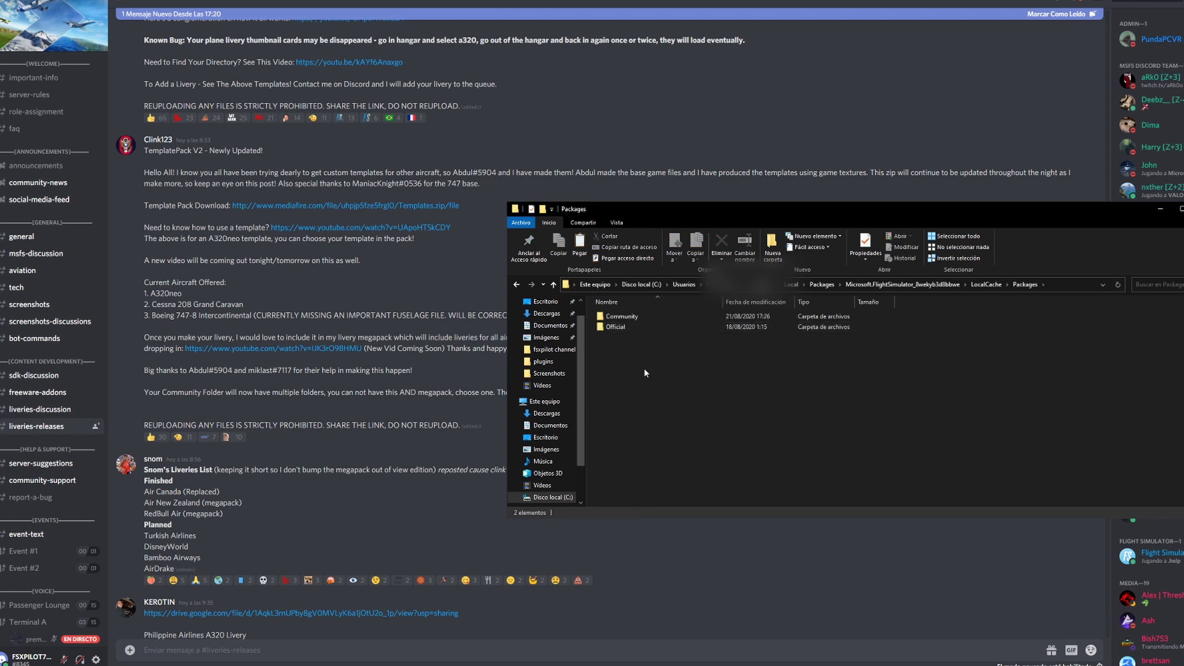
pyautogui.doubleClick(628, 317)
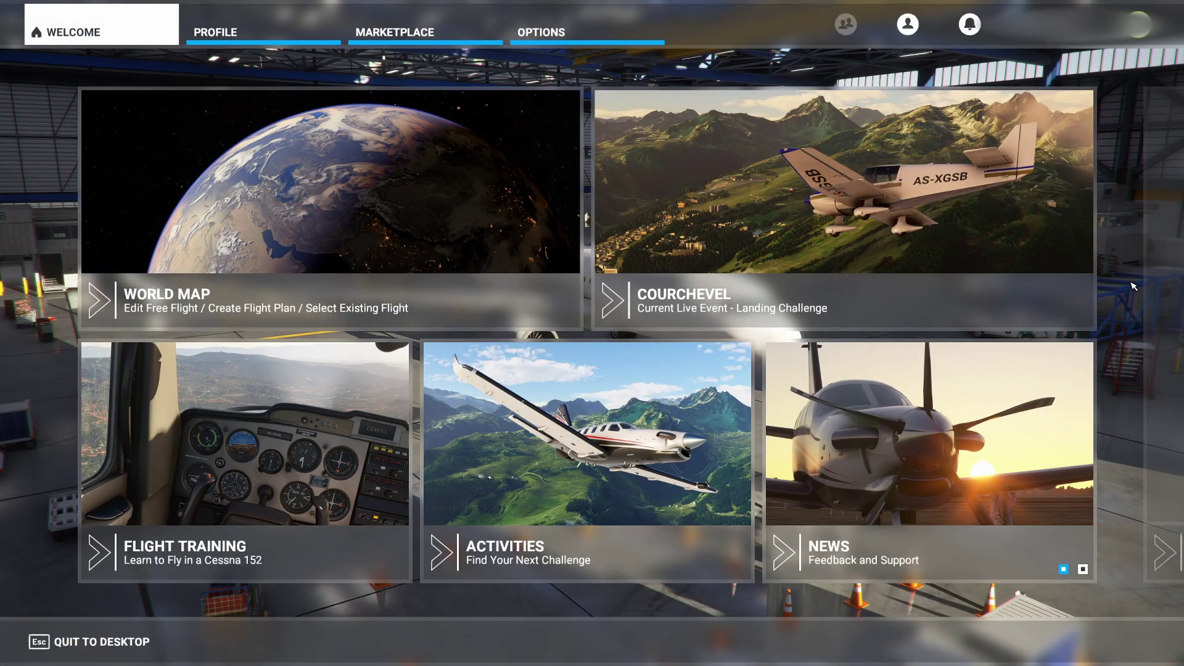
# Go to Profile > My Hangar and show the A320's available liveries
pyautogui.click(254, 36)
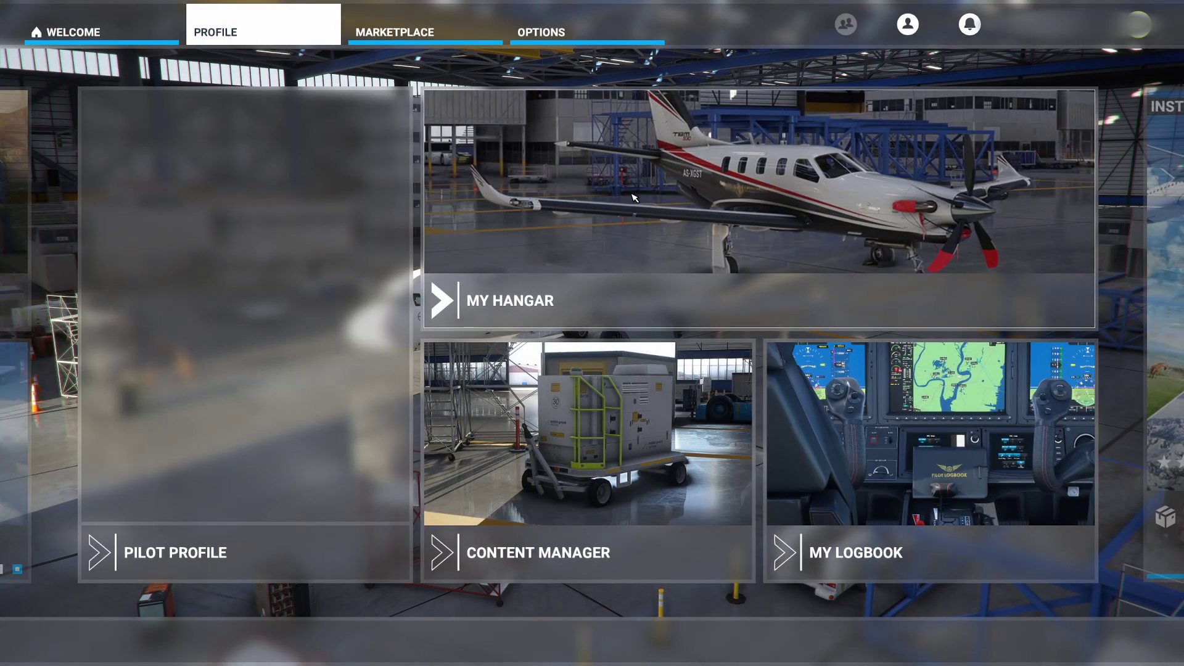
pyautogui.click(634, 197)
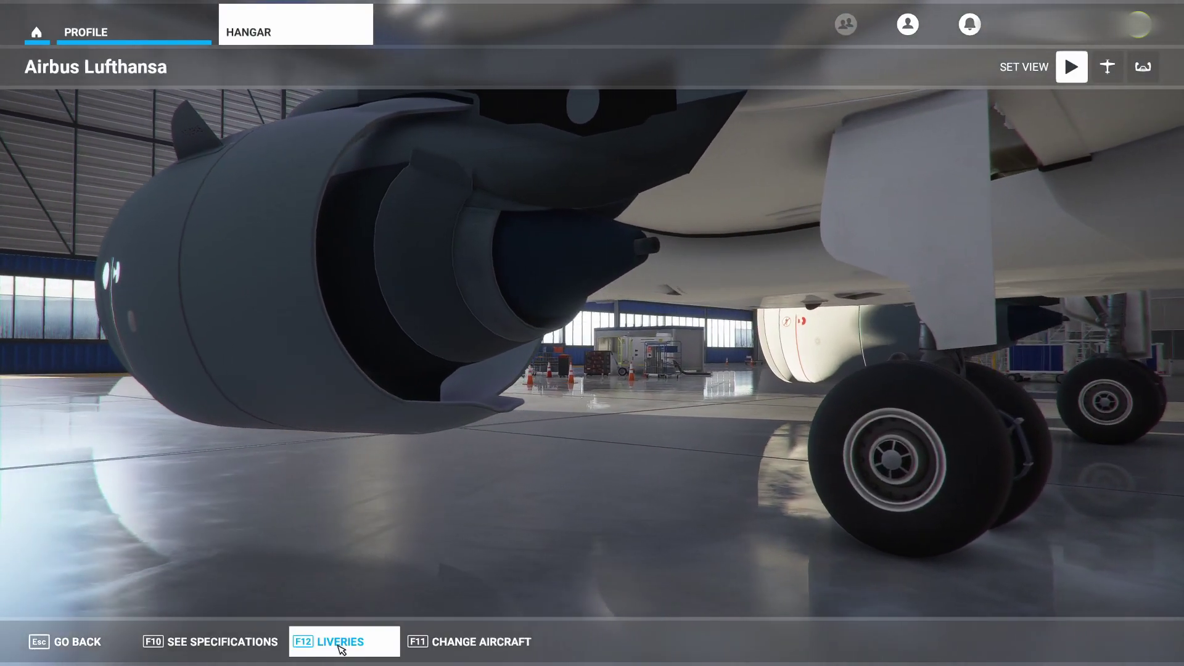
pyautogui.click(340, 642)
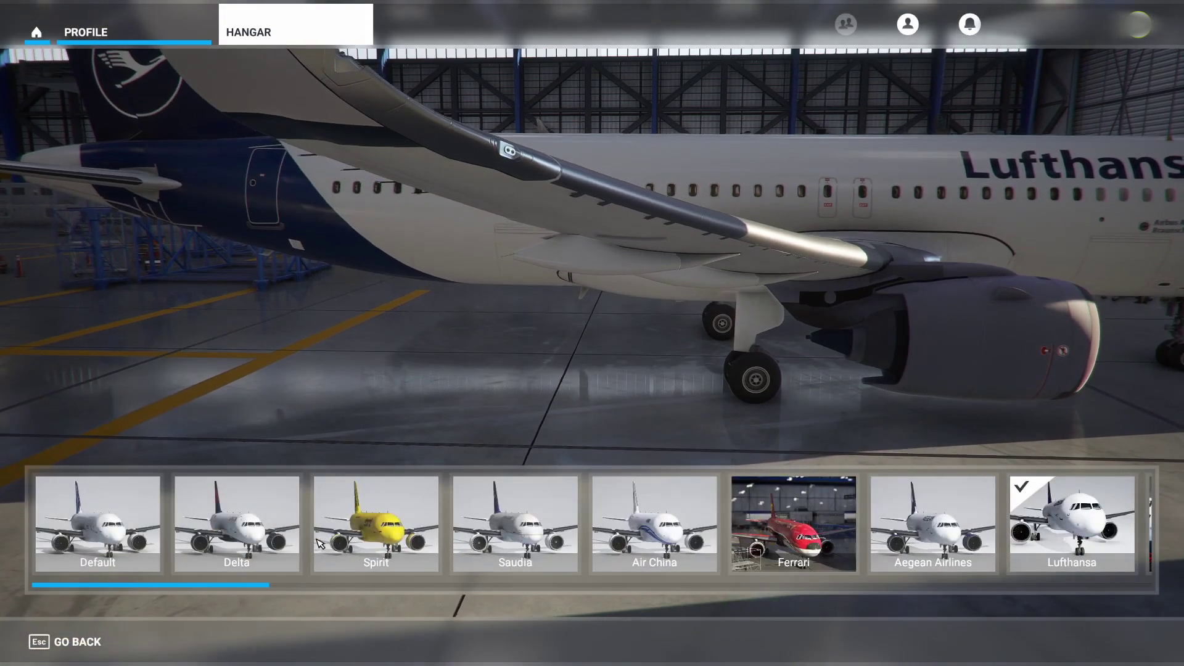
# Scroll through the A320 livery carousel and apply the EasyJet livery
pyautogui.scroll(-1, 320, 544)
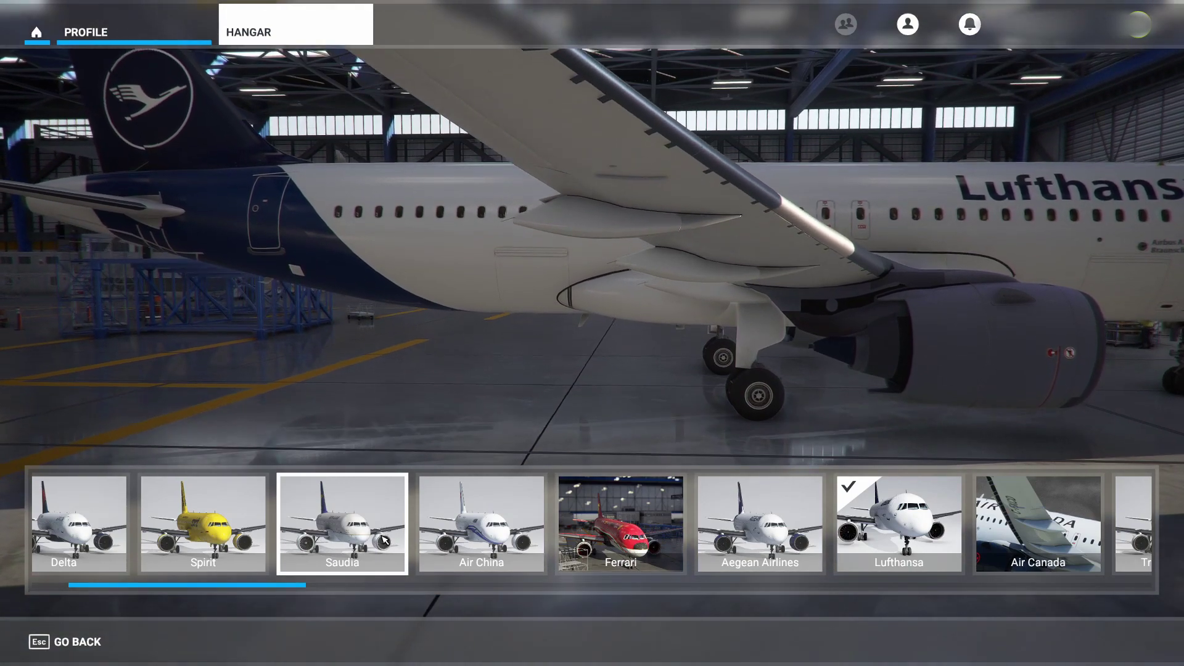
pyautogui.scroll(-1, 384, 540)
pyautogui.scroll(-7, 385, 540)
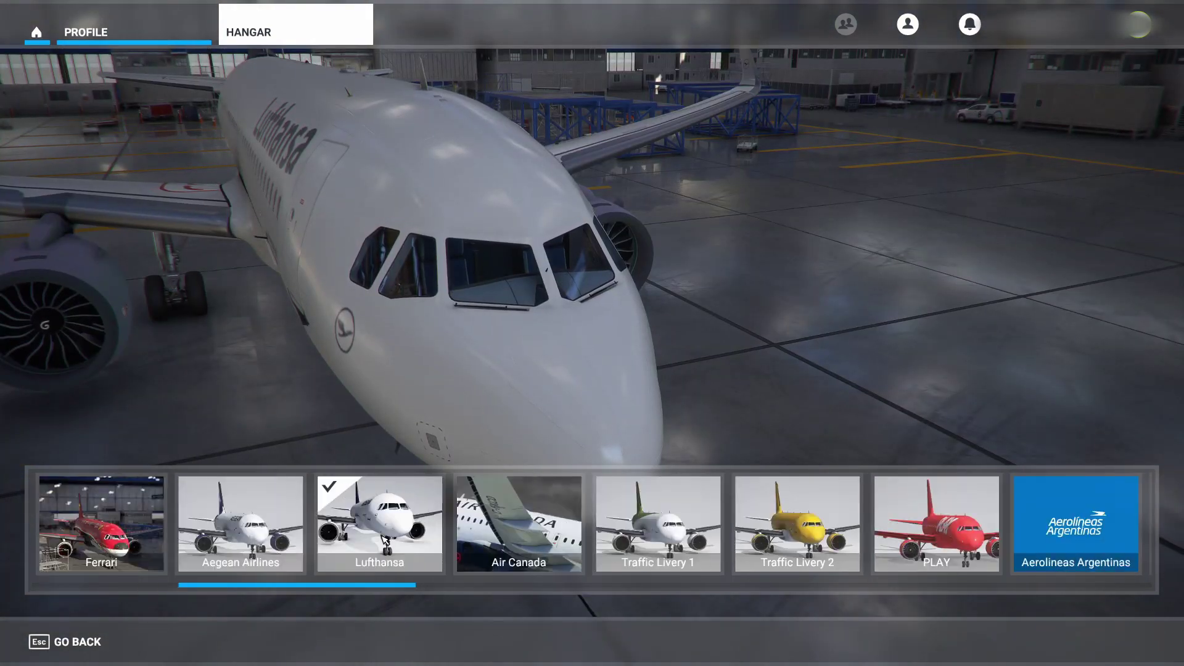
pyautogui.scroll(-3, 384, 540)
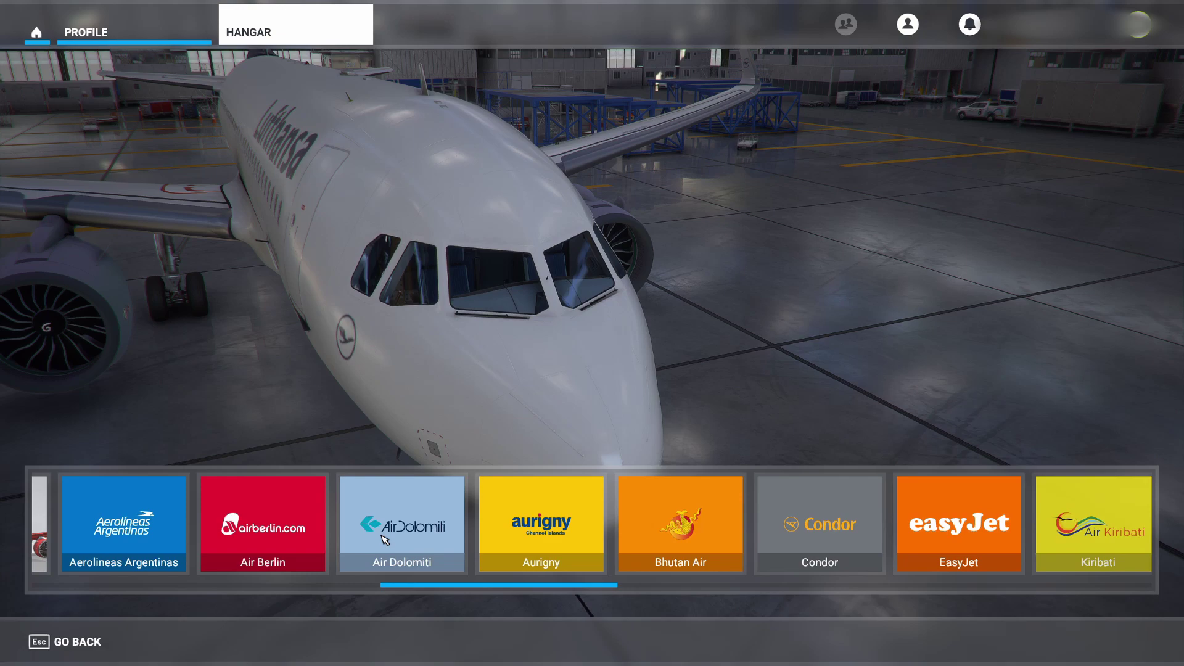
pyautogui.scroll(-3, 385, 540)
pyautogui.scroll(-5, 385, 541)
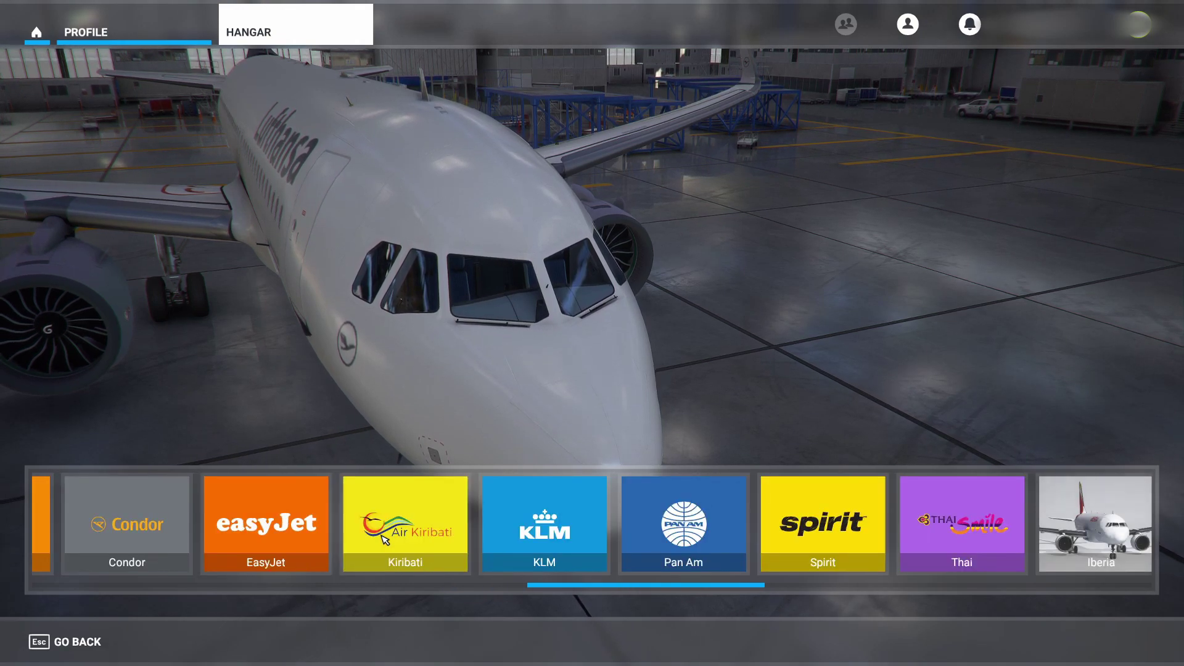
pyautogui.scroll(-4, 384, 540)
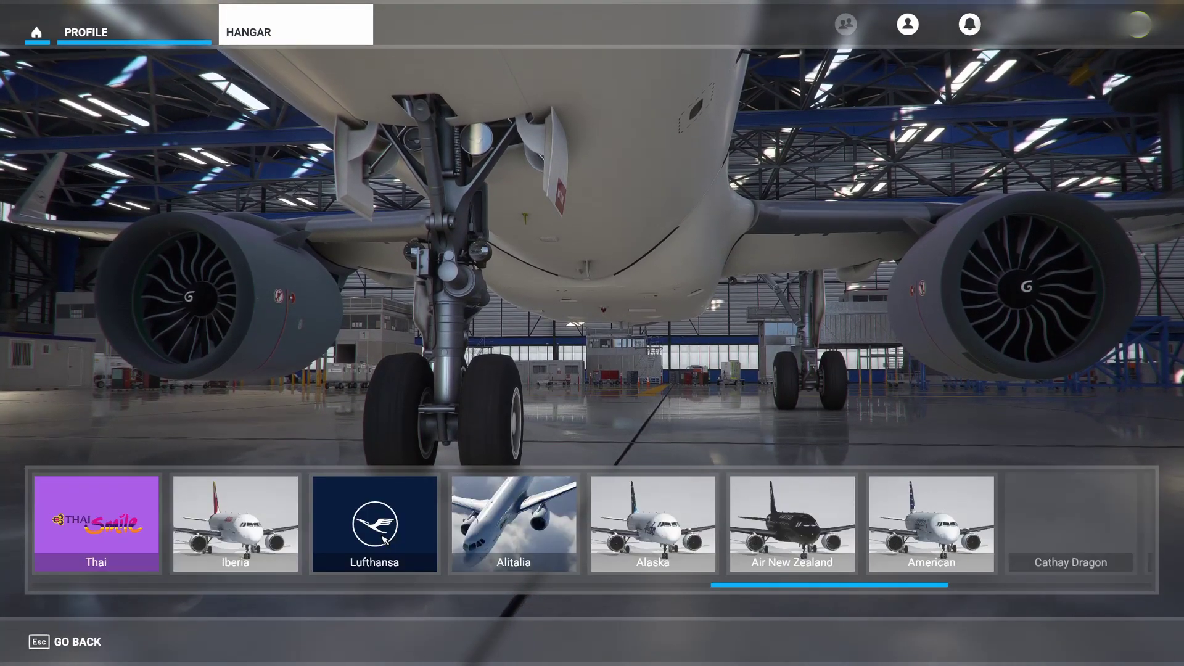
pyautogui.scroll(-3, 384, 540)
pyautogui.scroll(-4, 384, 540)
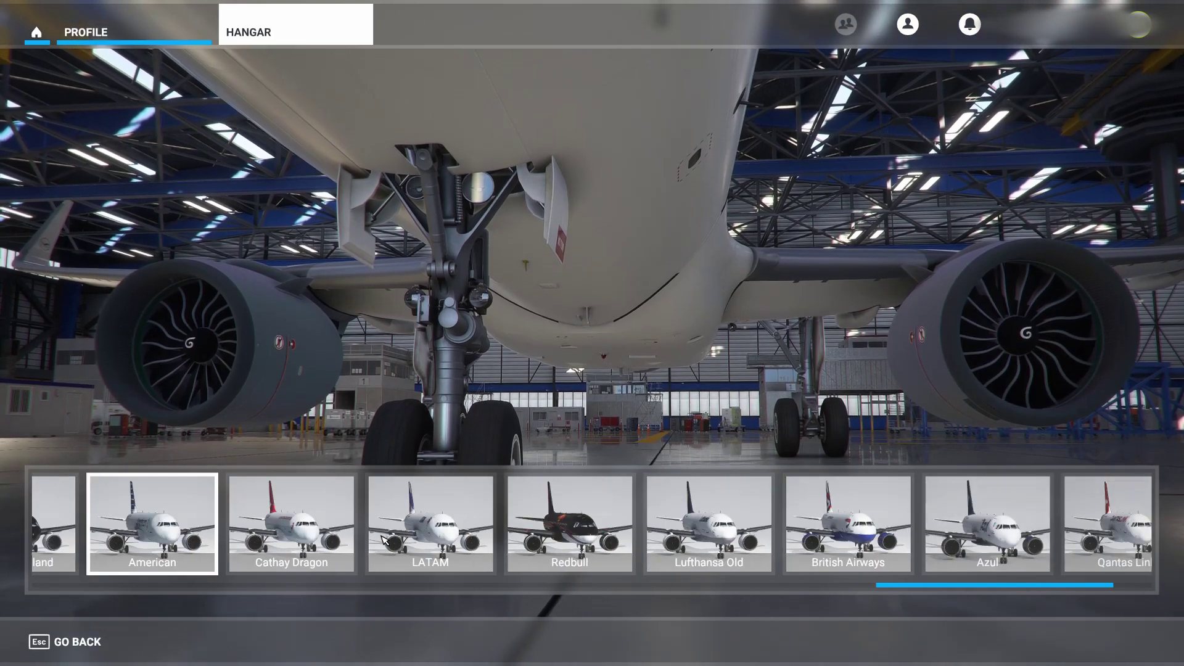
pyautogui.scroll(9, 384, 540)
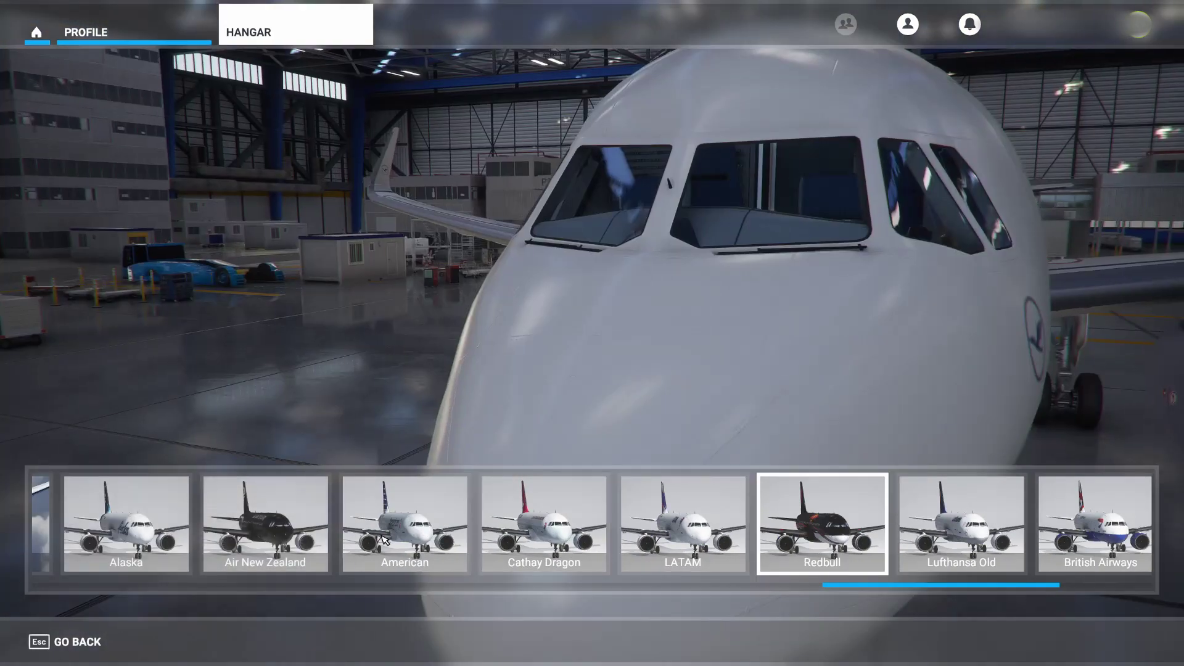
pyautogui.scroll(5, 384, 540)
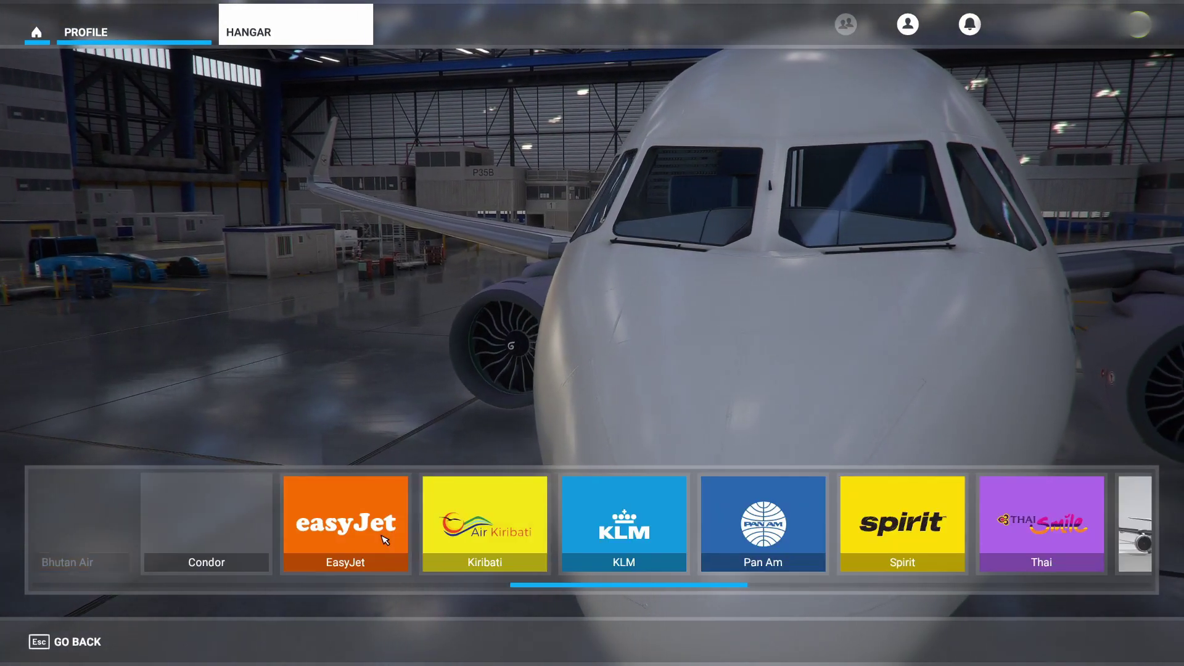
pyautogui.click(384, 529)
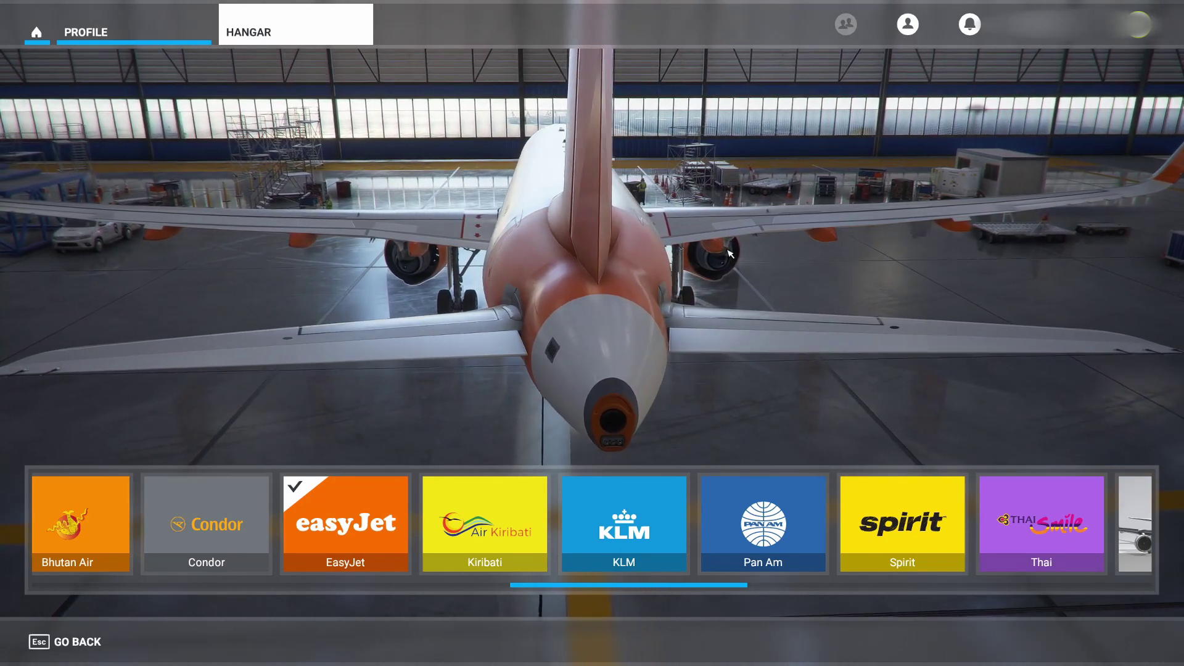
# Pick the Cessna 208 B Grand Caravan EX under Turboprops on the World Map, then return to Profile
pyautogui.click(105, 35)
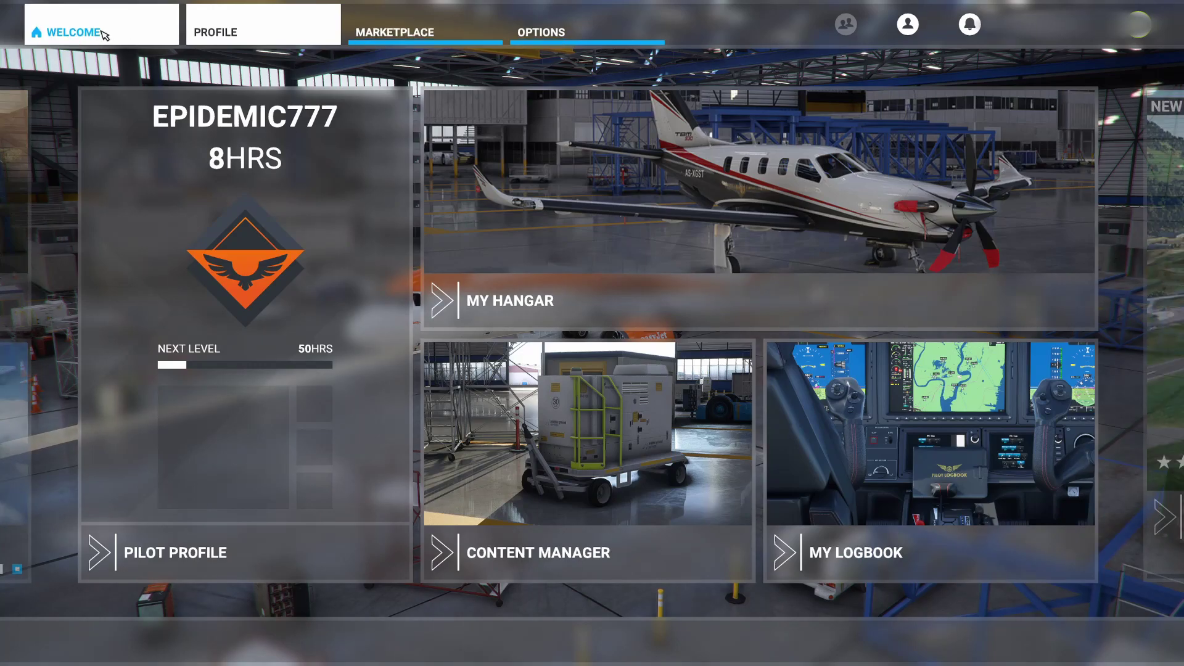
pyautogui.click(105, 35)
pyautogui.click(320, 184)
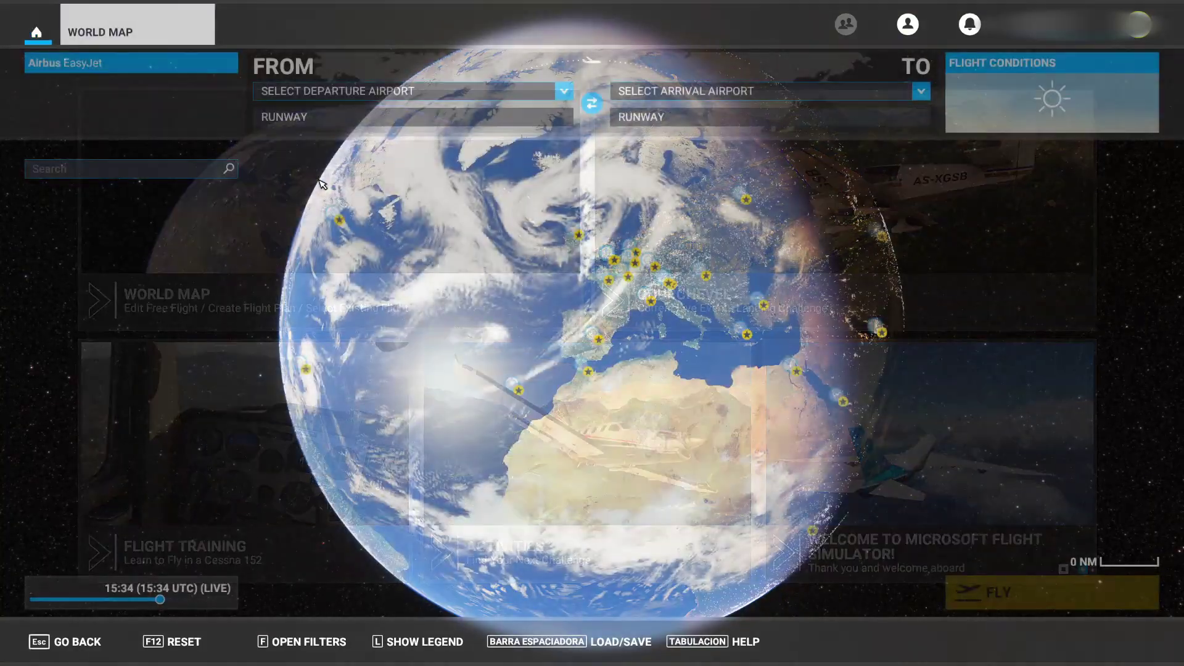
pyautogui.click(171, 86)
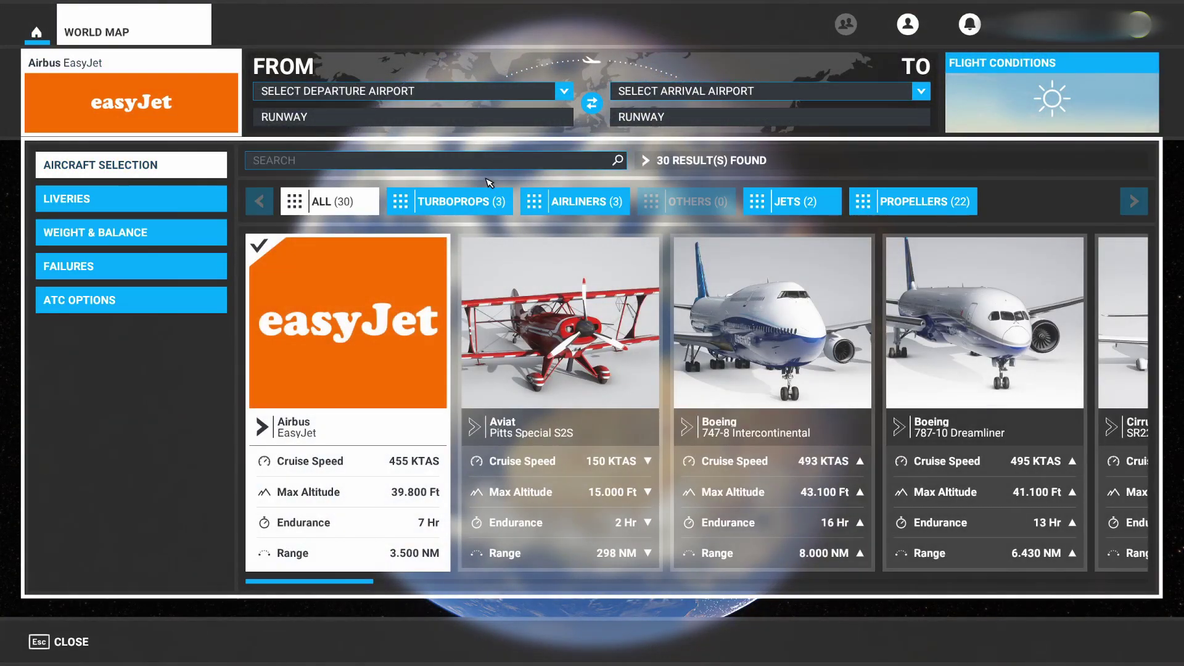
pyautogui.click(459, 201)
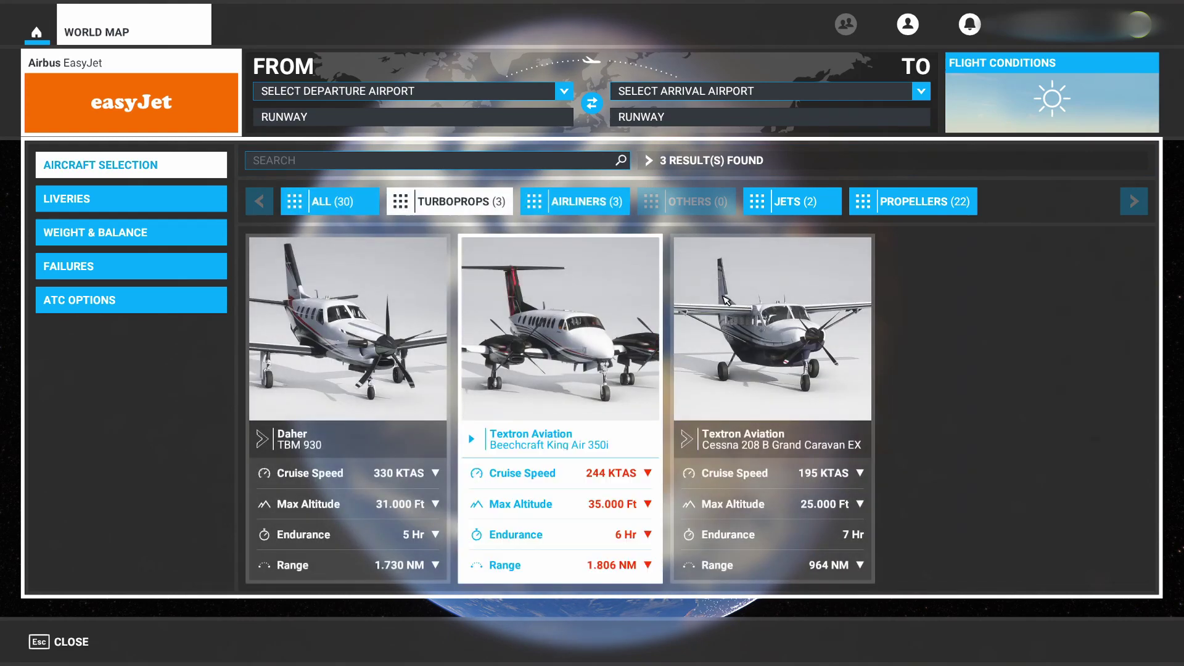
pyautogui.click(820, 307)
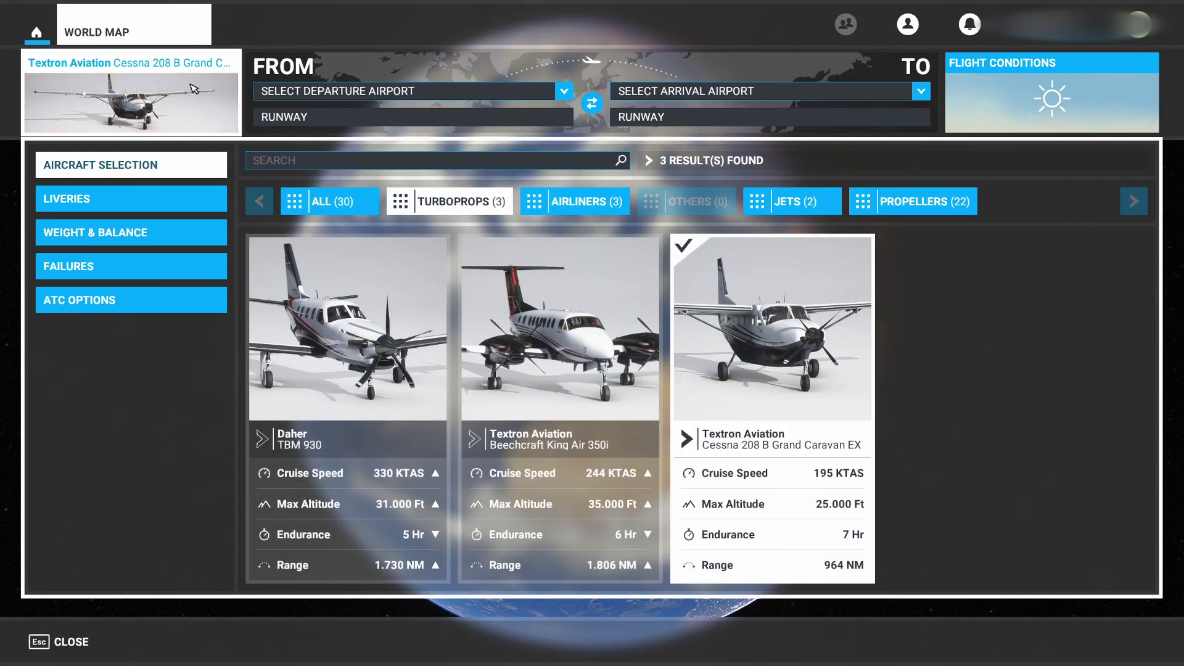
pyautogui.click(193, 88)
pyautogui.click(38, 32)
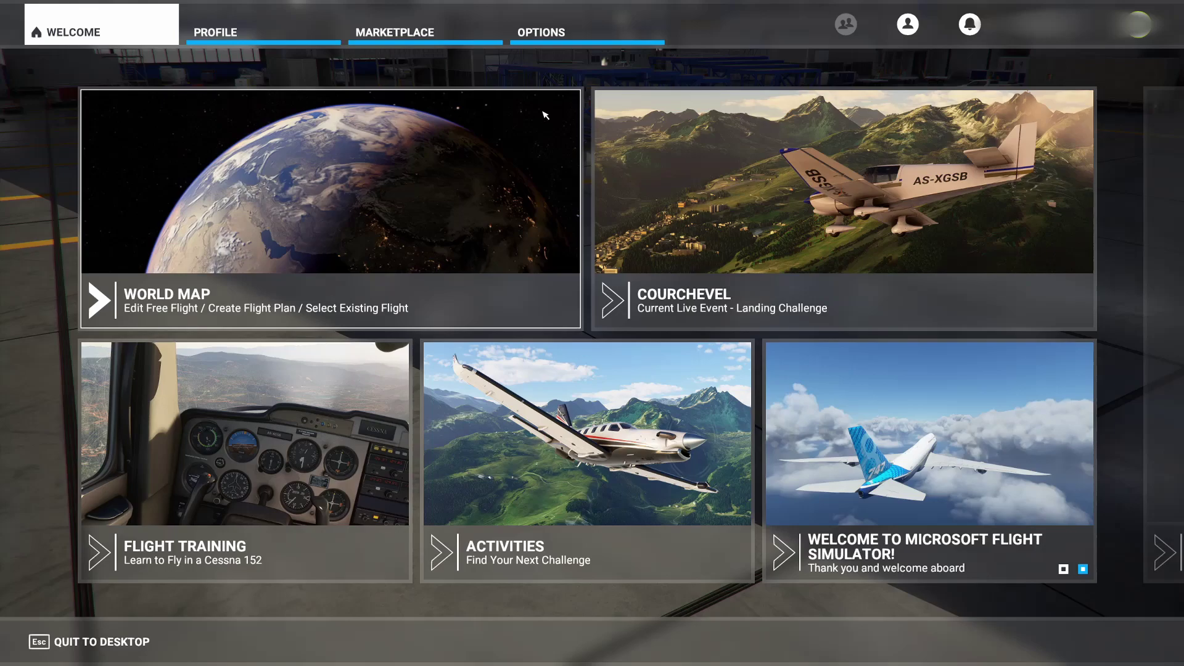
pyautogui.click(241, 35)
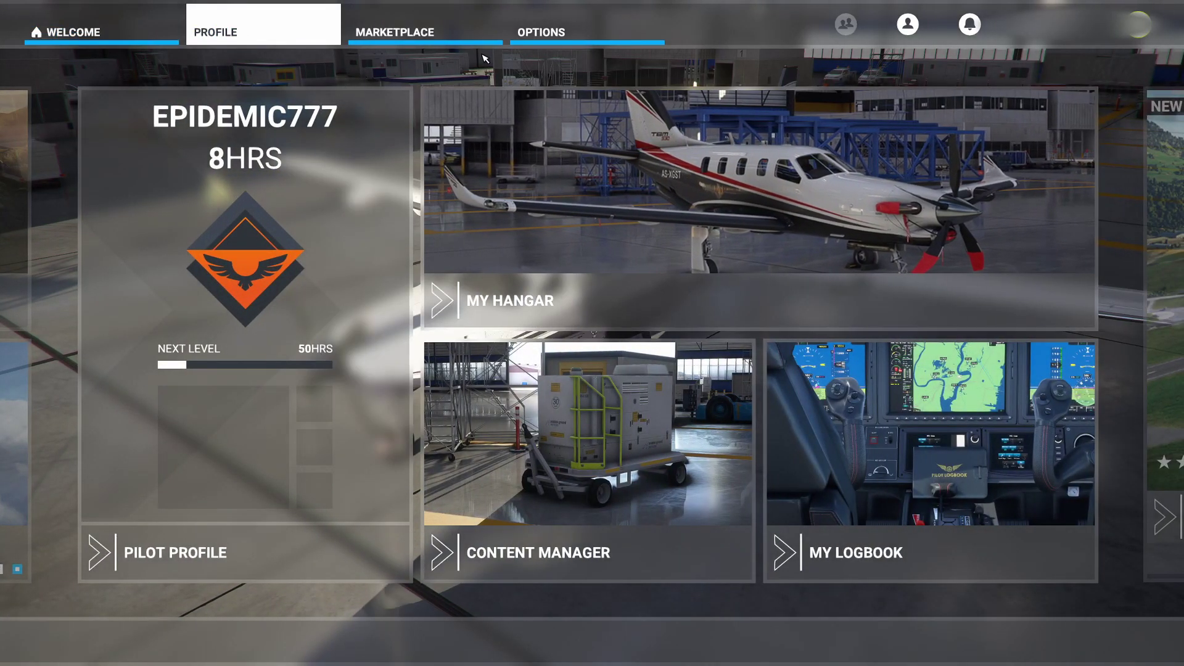
# Open My Hangar's liveries for the Caravan and select the DHL livery
pyautogui.click(537, 185)
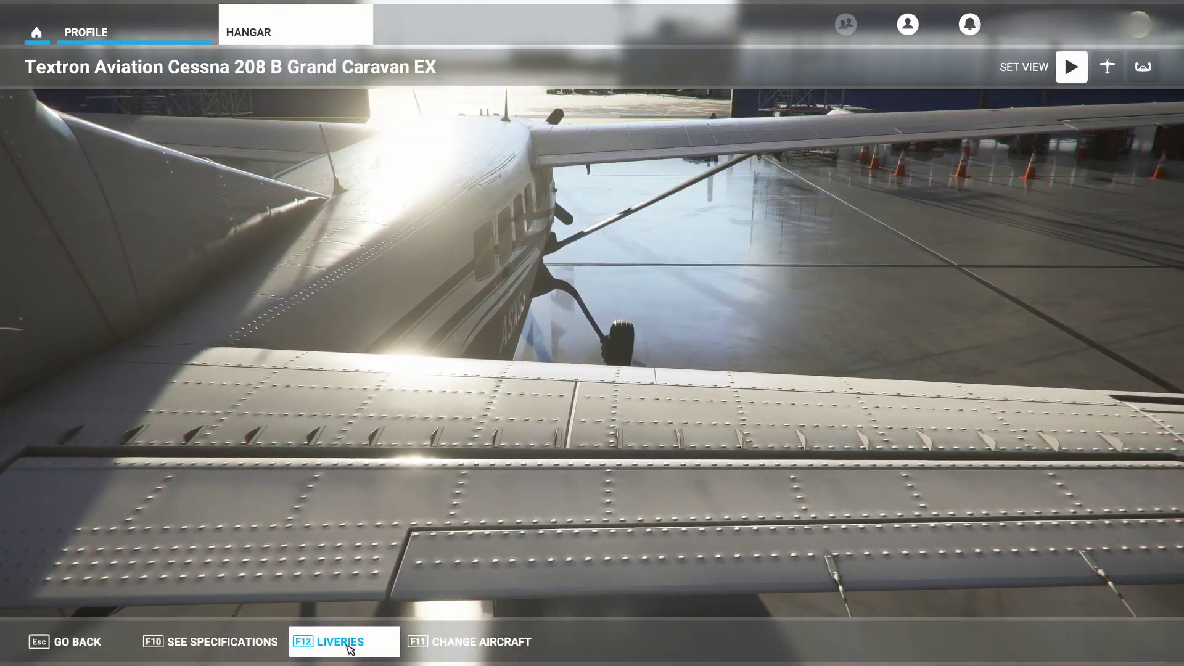
pyautogui.click(346, 643)
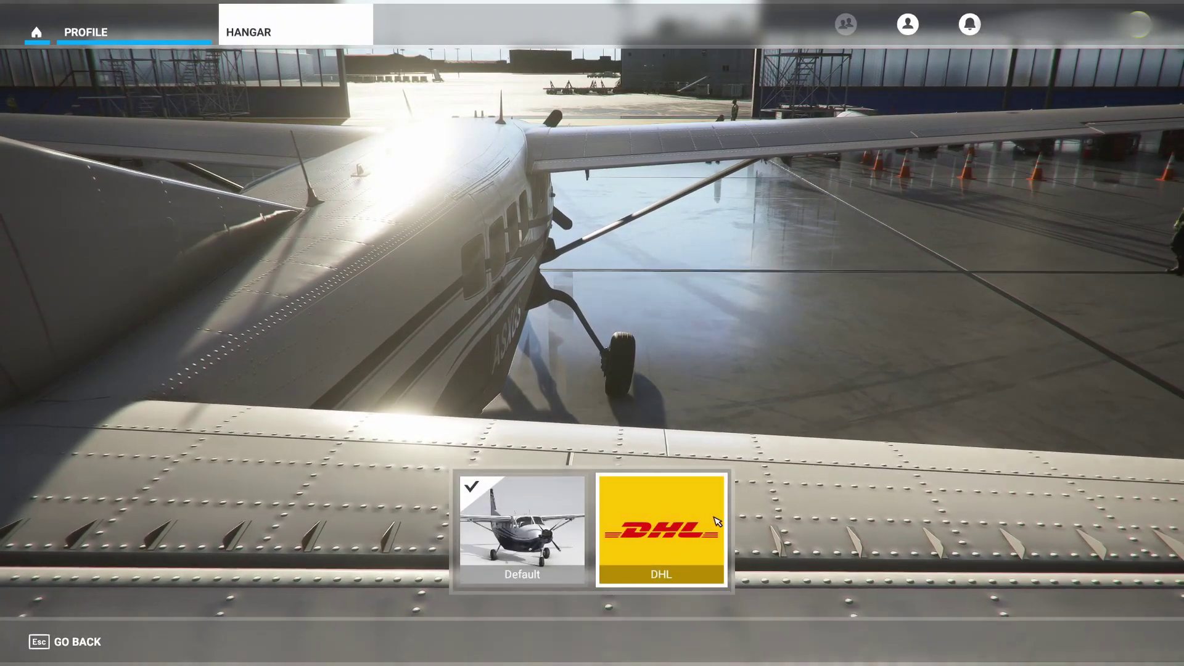
pyautogui.click(714, 521)
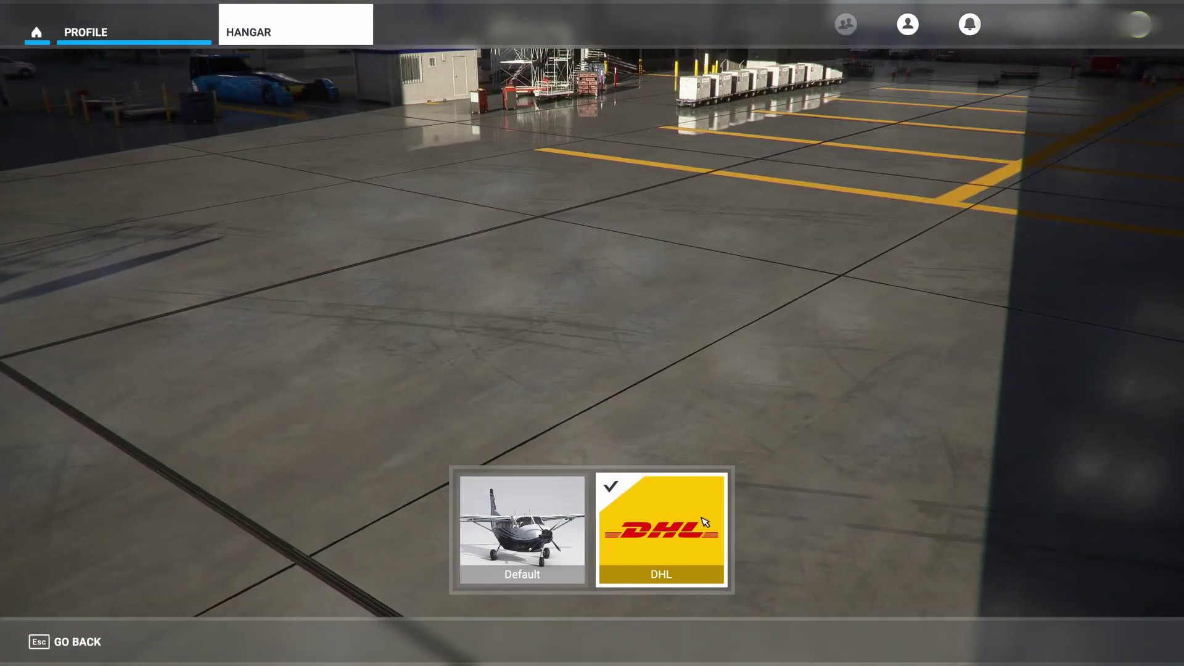